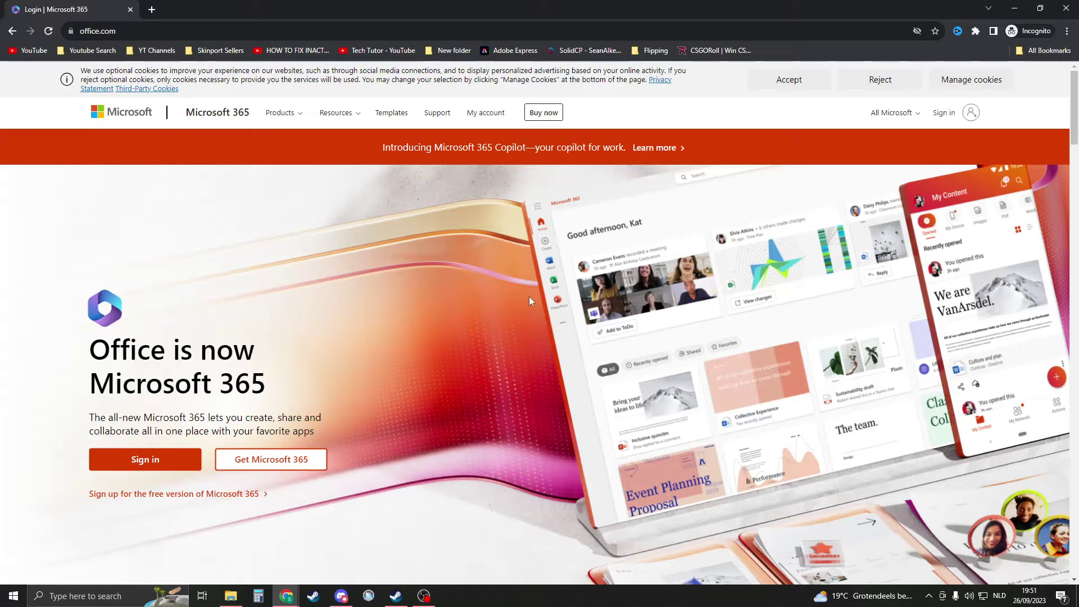
scroll(304, 307, "down", 3)
scroll(212, 359, "down", 3)
left_click_drag(191, 365, 265, 382)
left_click(263, 374)
left_click_drag(87, 346, 298, 381)
left_click(323, 374)
key("ctrl+t")
type("microsoft 365")
key("Return")
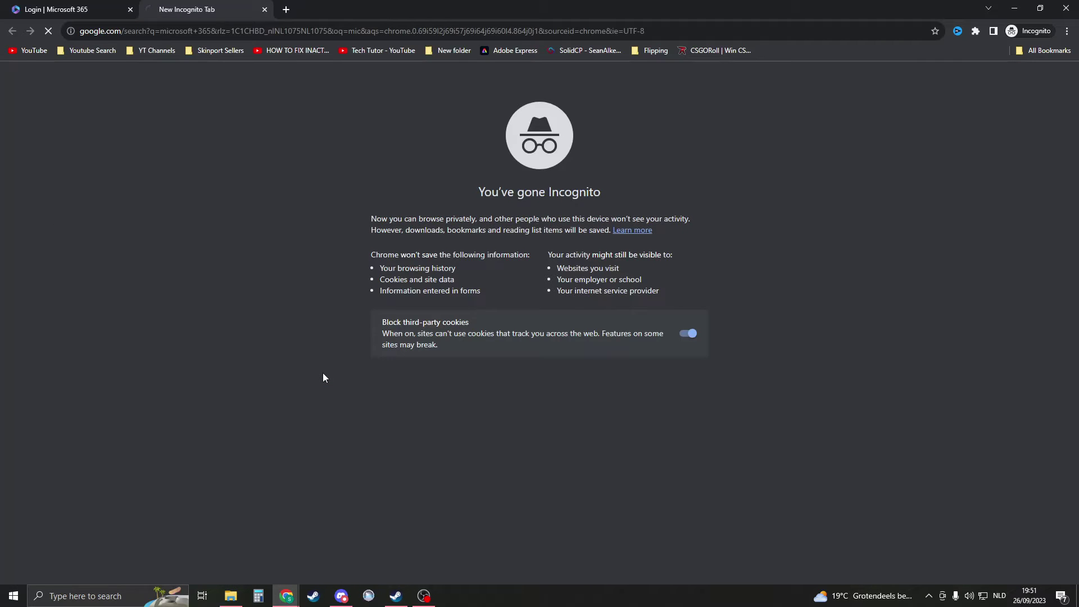
left_click(478, 492)
scroll(153, 293, "down", 5)
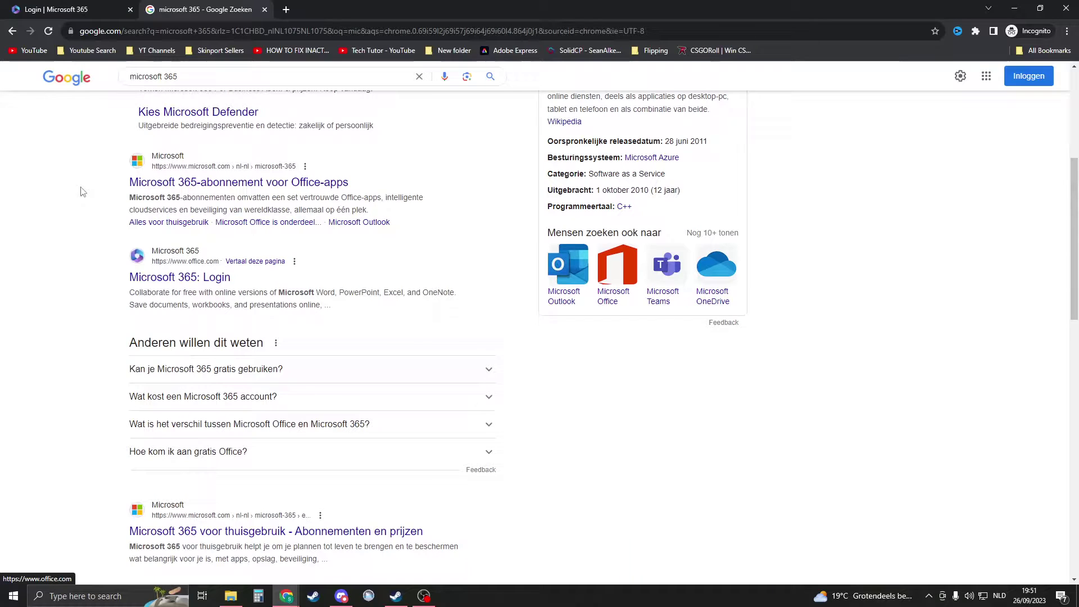
left_click(50, 9)
left_click(263, 9)
scroll(289, 361, "down", 2)
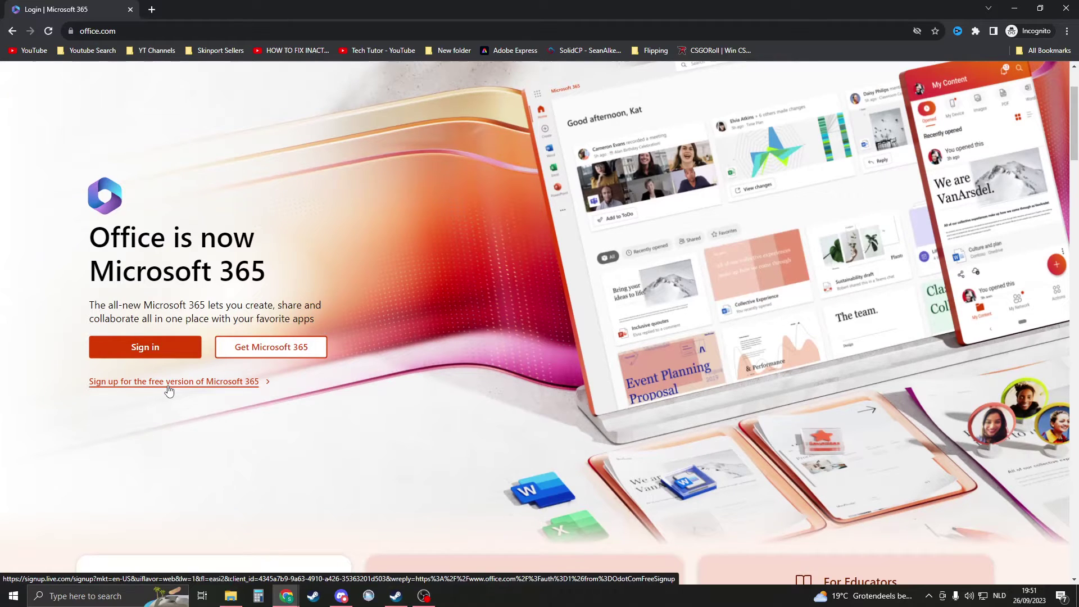
Step: Abandon the free-version sign-up, return to office.com, and sign in to your Microsoft account
left_click(112, 384)
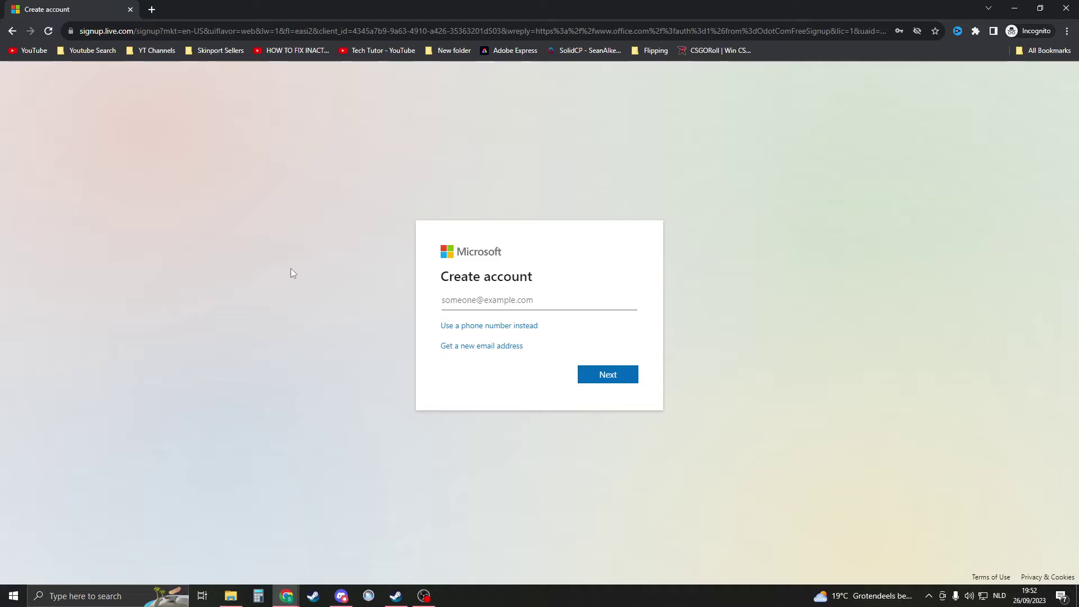
key("alt+Left")
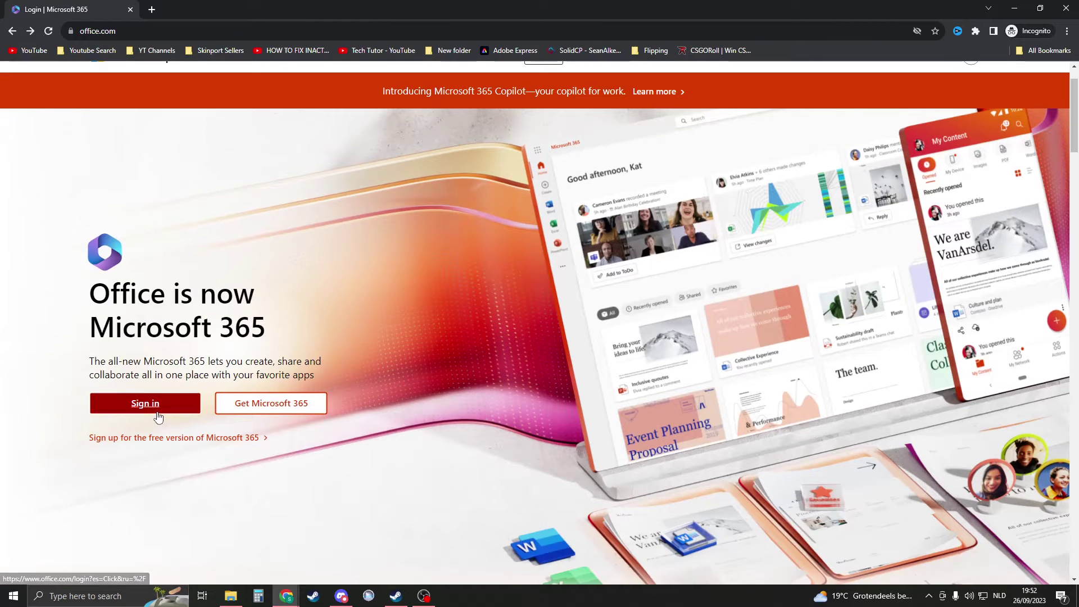
left_click(160, 409)
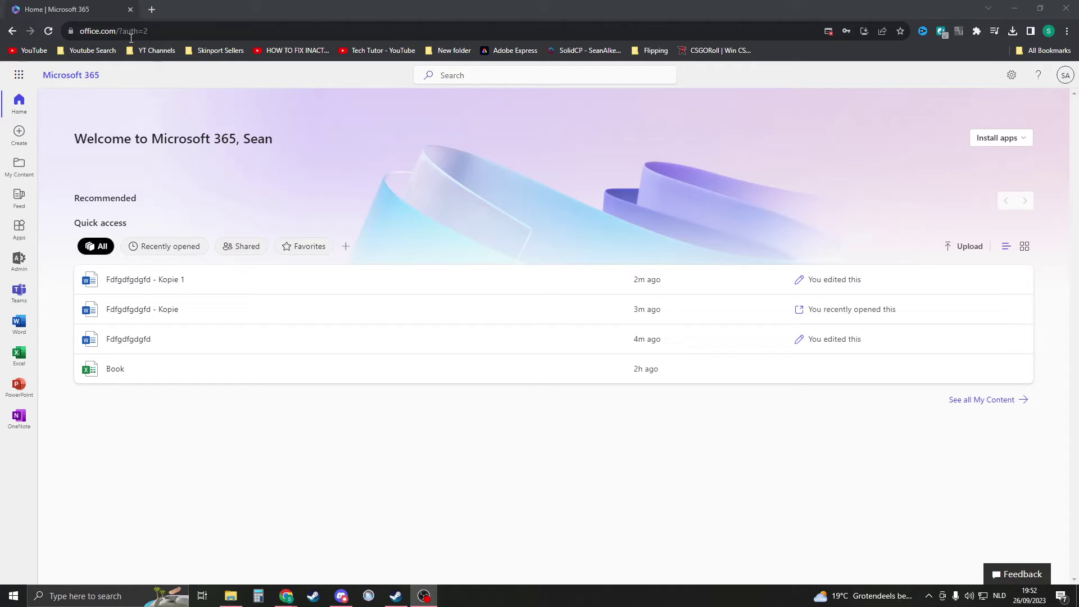
Step: Browse the Microsoft 365 Apps overview and the Create page from the sidebar
left_click(23, 109)
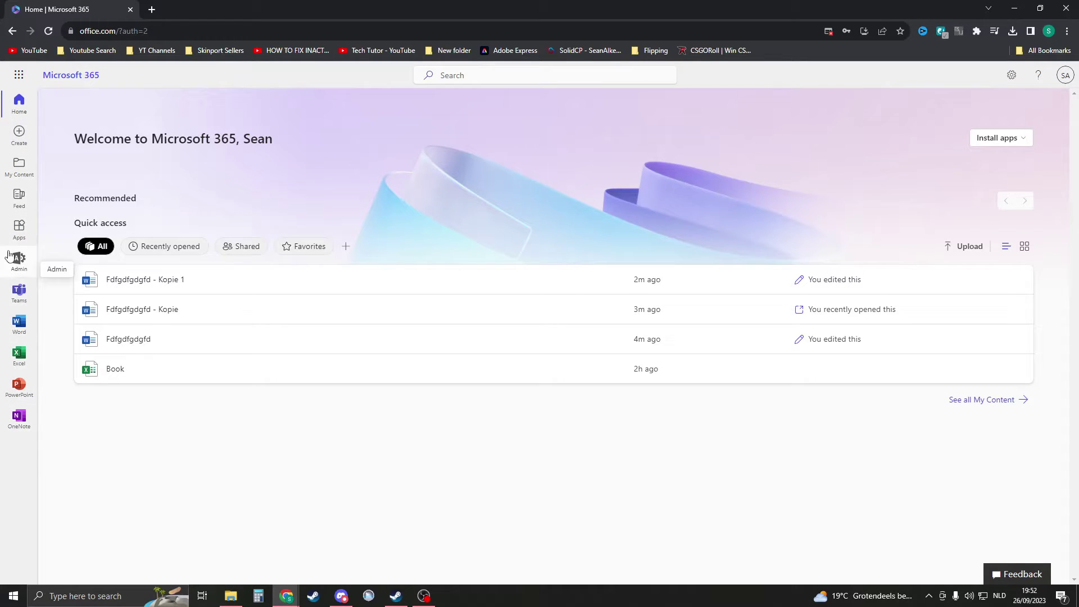
left_click(14, 233)
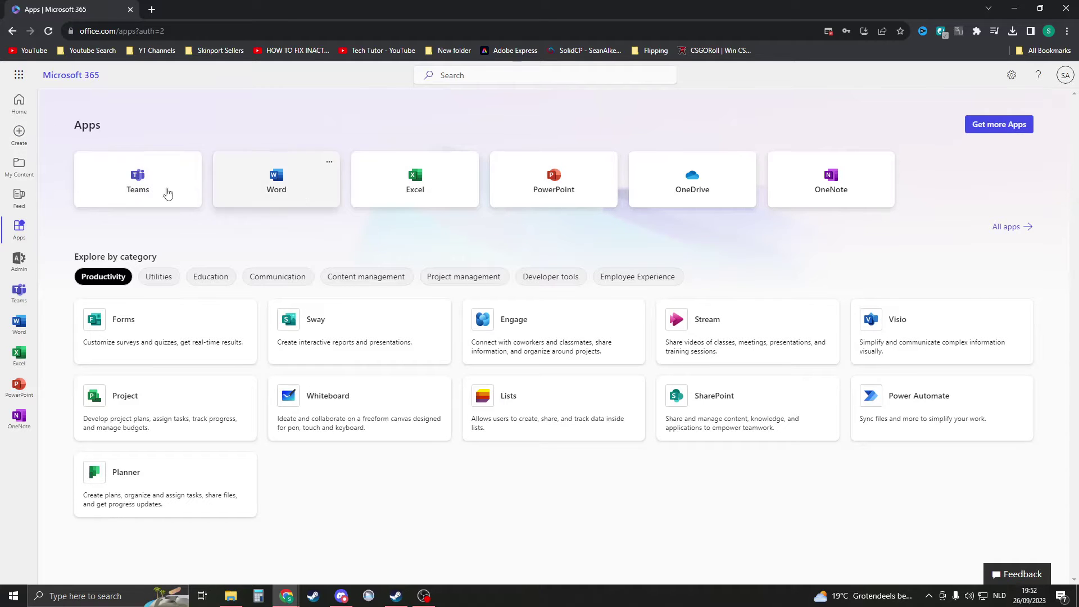
left_click(19, 132)
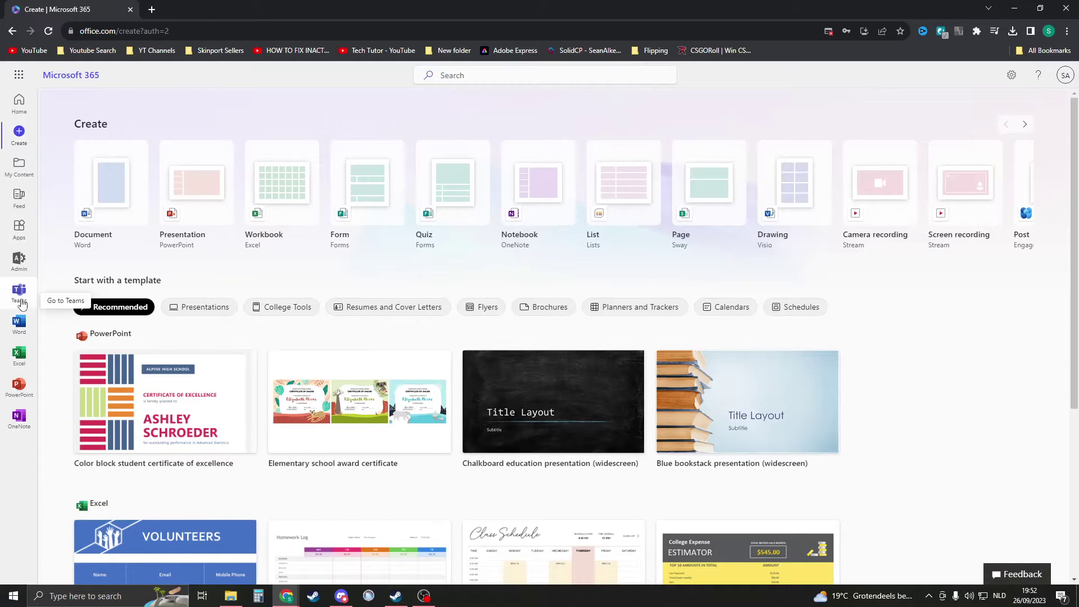
Step: Look through the Word, Excel, PowerPoint and OneNote start pages, settling on PowerPoint
left_click(20, 321)
left_click(19, 354)
left_click(25, 398)
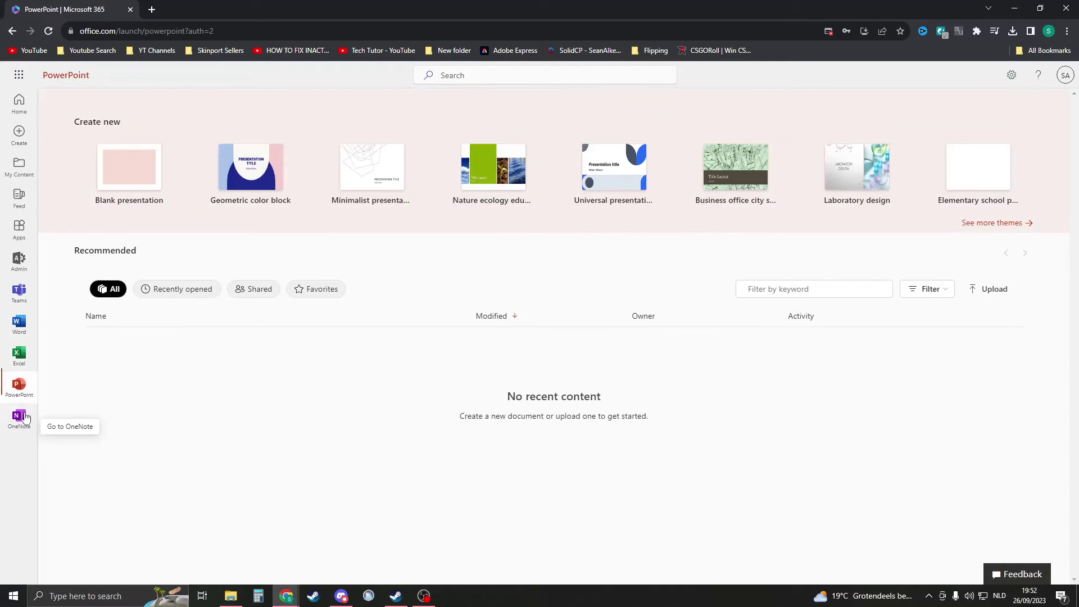
left_click(19, 417)
left_click(17, 387)
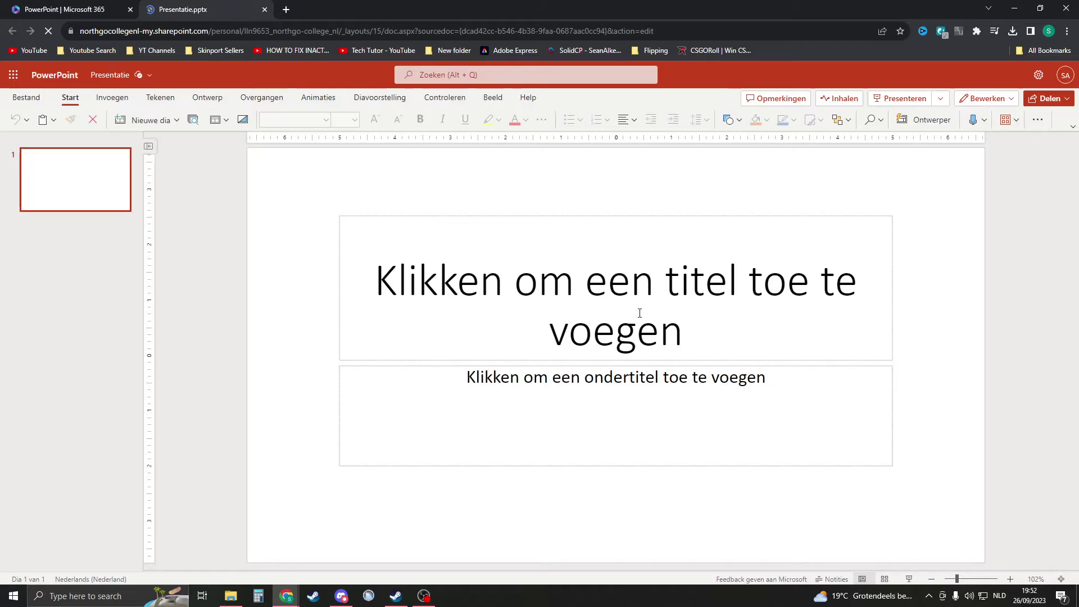
Step: Enter 'powerpoints' in the first slide's title placeholder, correcting the typos
left_click(543, 287)
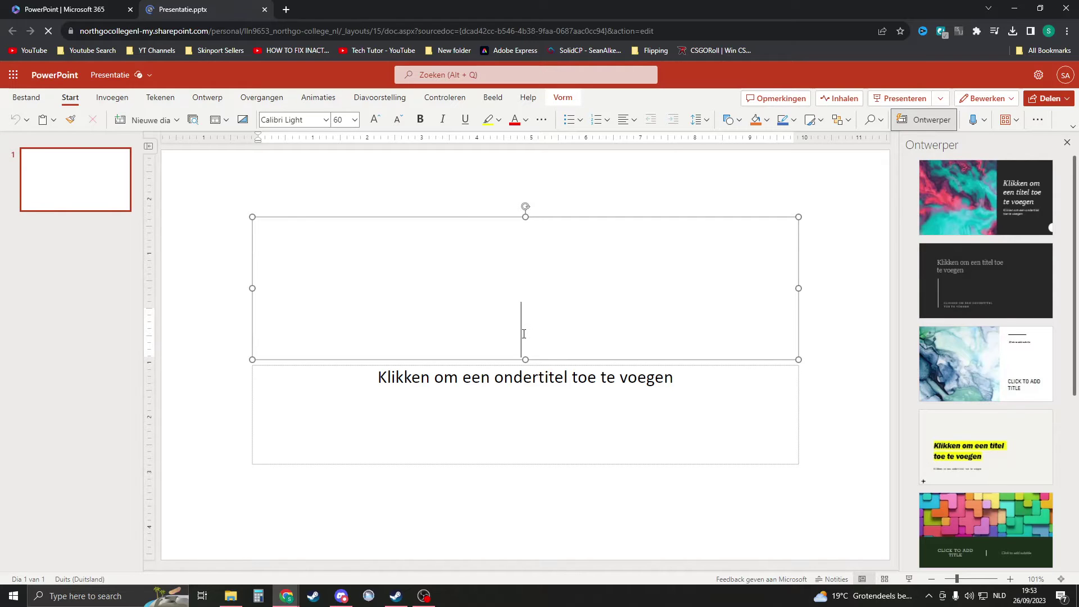
type("poew")
key("BackSpace")
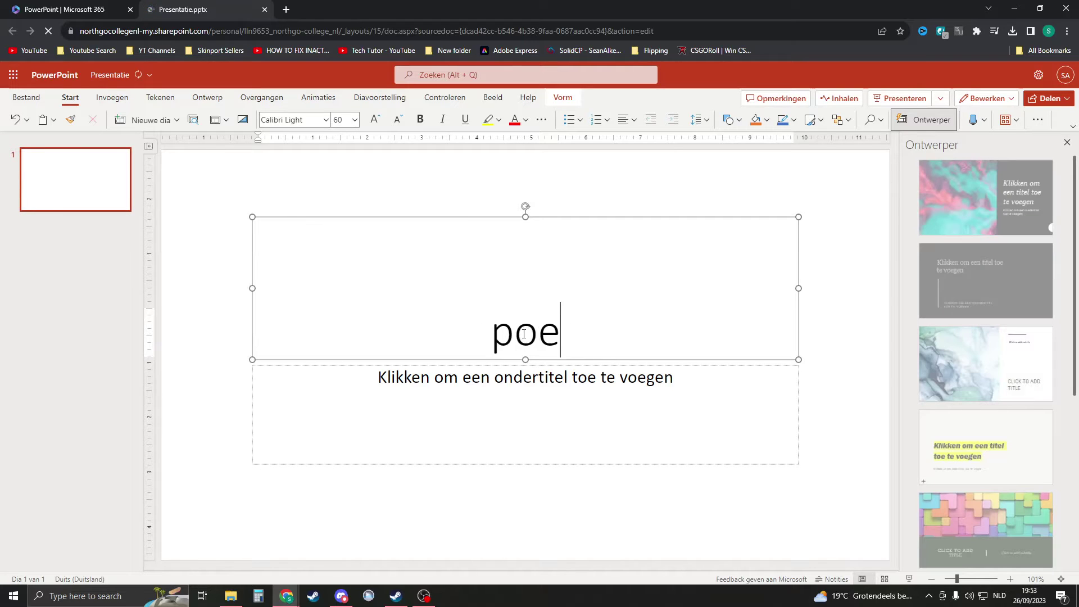
key("BackSpace")
key("BackSpace")
type("we")
key("BackSpace")
key("BackSpace")
type("owerpoints")
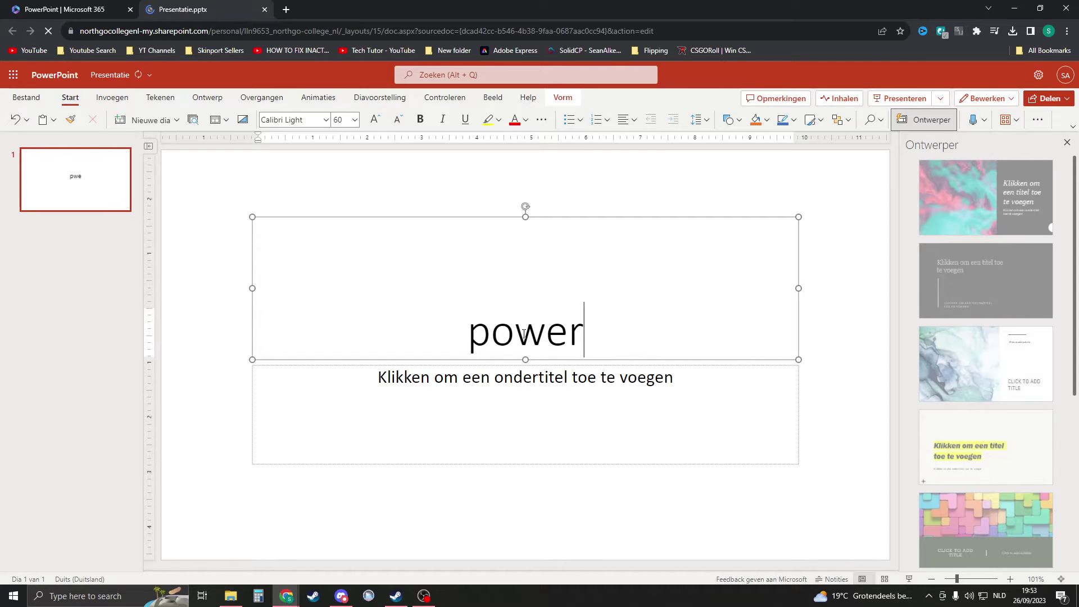
Step: Save a copy of the presentation online under the name 'Presentatie'
left_click(26, 98)
left_click(56, 230)
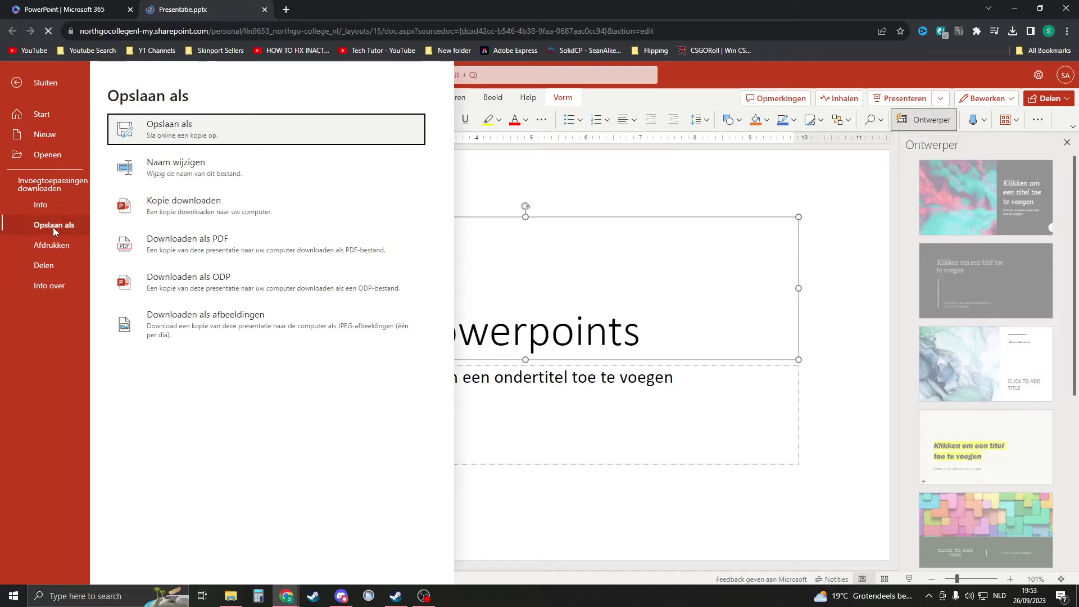
left_click(167, 139)
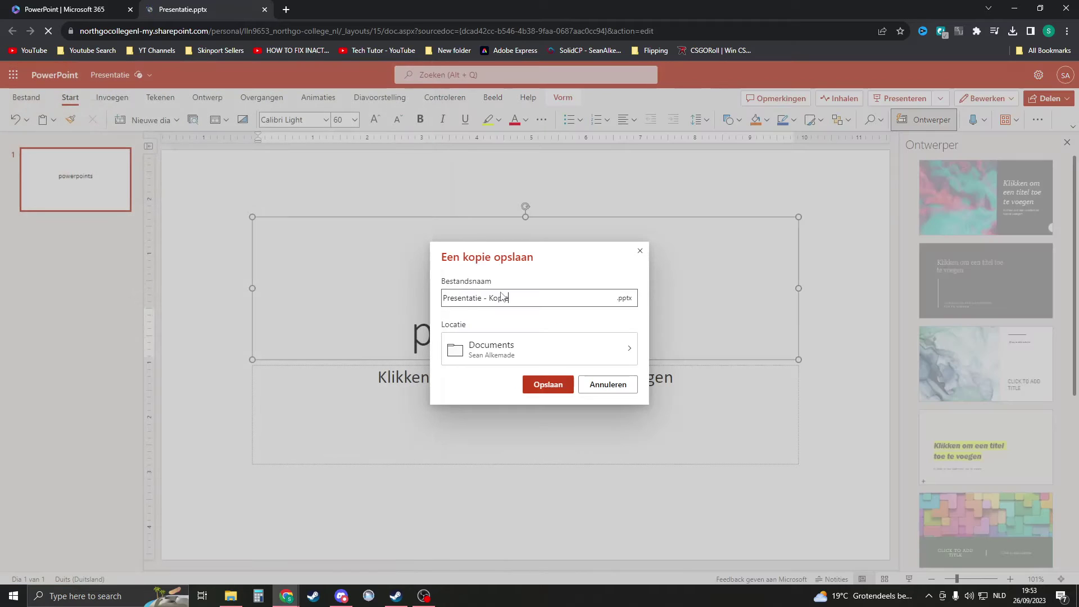
left_click_drag(522, 298, 434, 298)
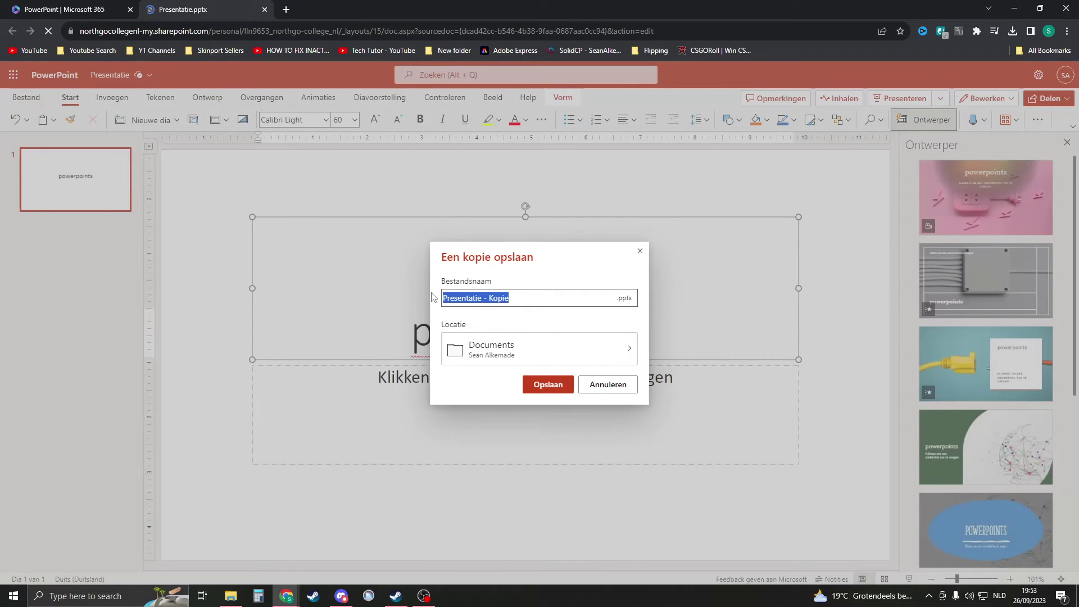
type("Presentatie")
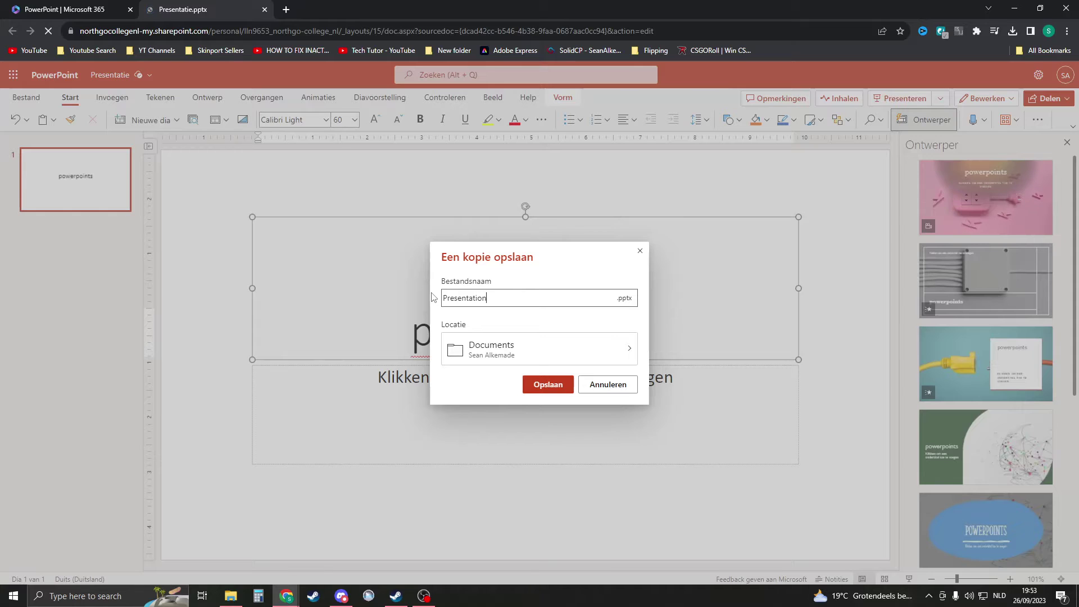
left_click(536, 384)
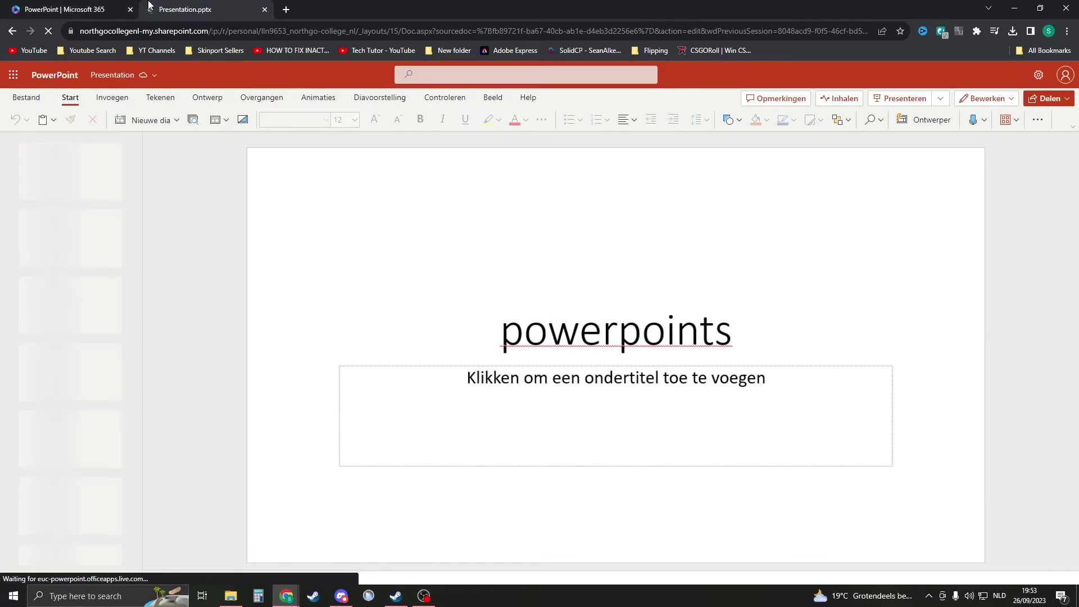
Step: Download a copy of the presentation to the computer as Presentation.pptx
left_click(93, 5)
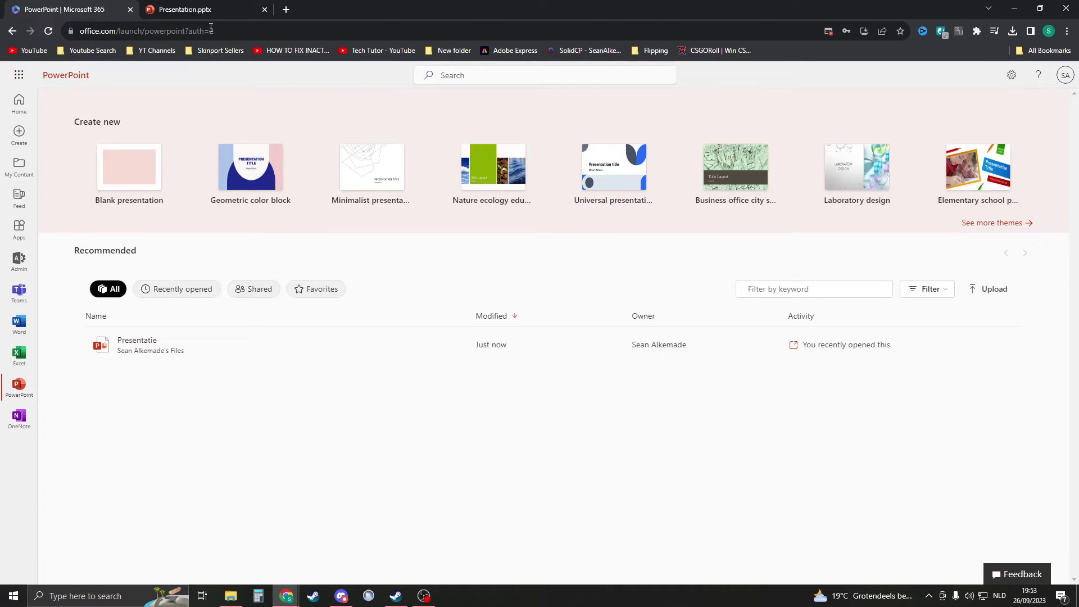
left_click(202, 9)
left_click(22, 98)
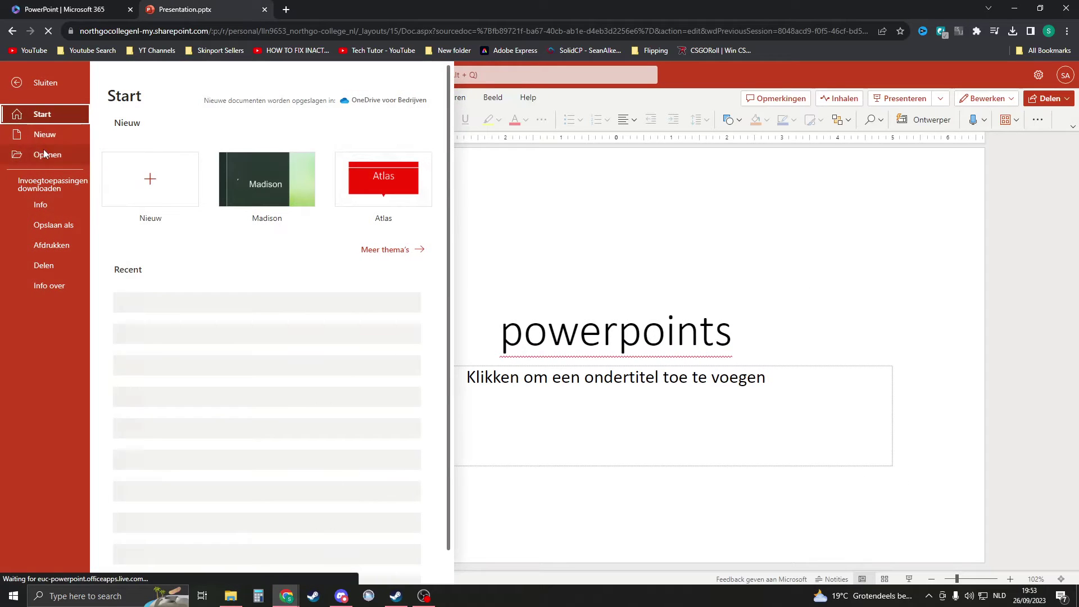
left_click(57, 232)
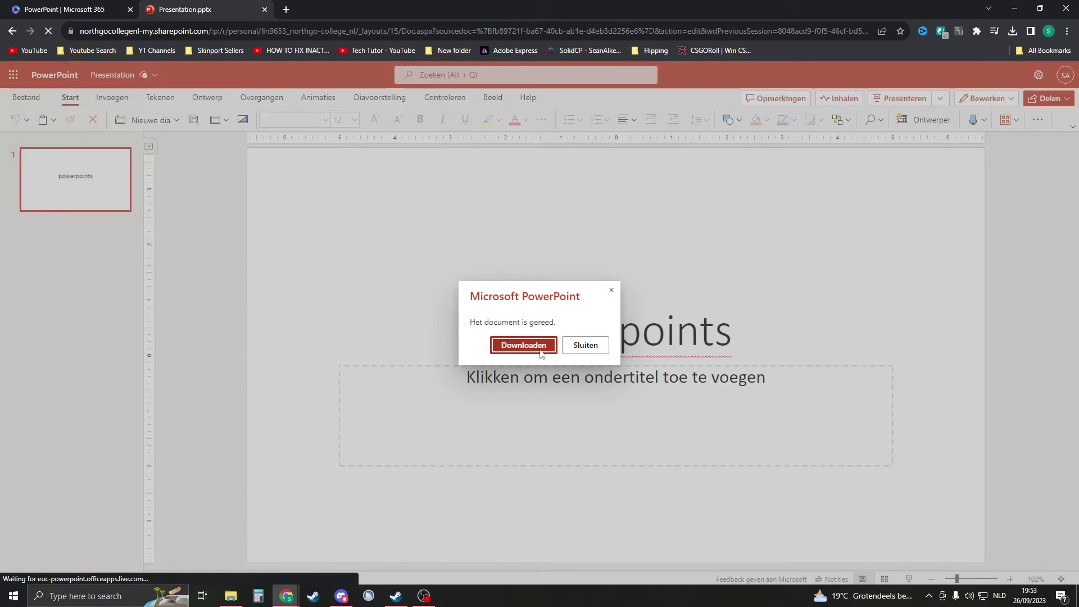
left_click(540, 347)
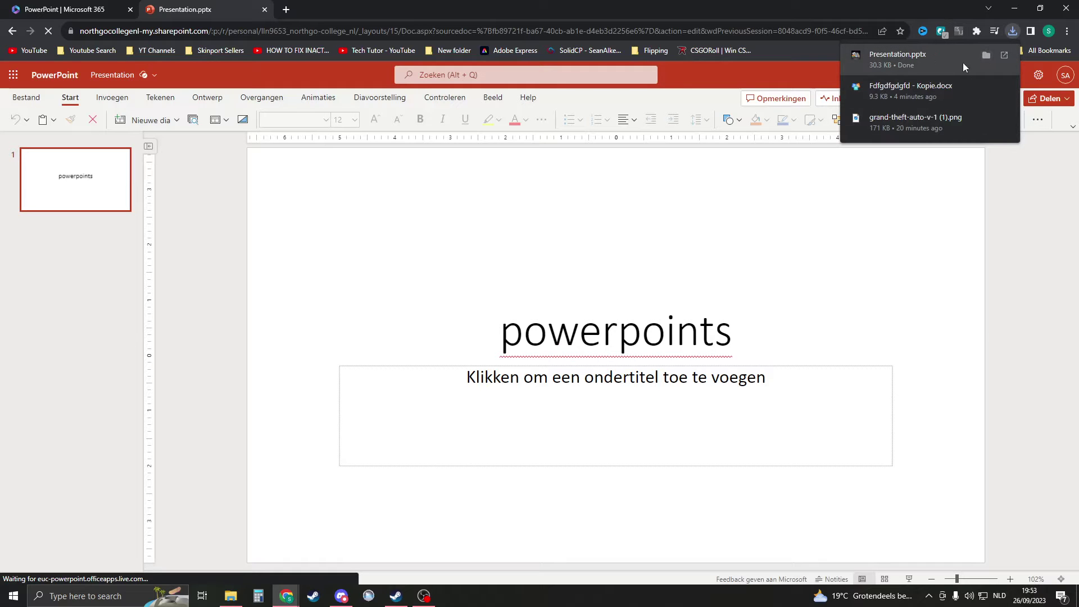
Step: Show Presentation.pptx in Downloads and pick it for upload to the PowerPoint home page
left_click(987, 58)
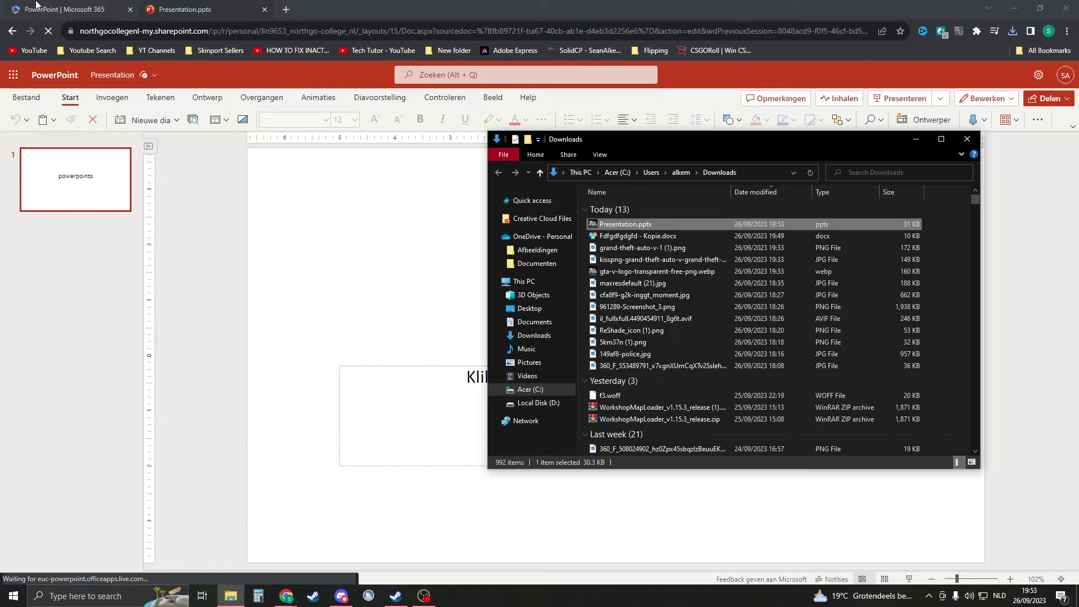
left_click(61, 6)
left_click(231, 596)
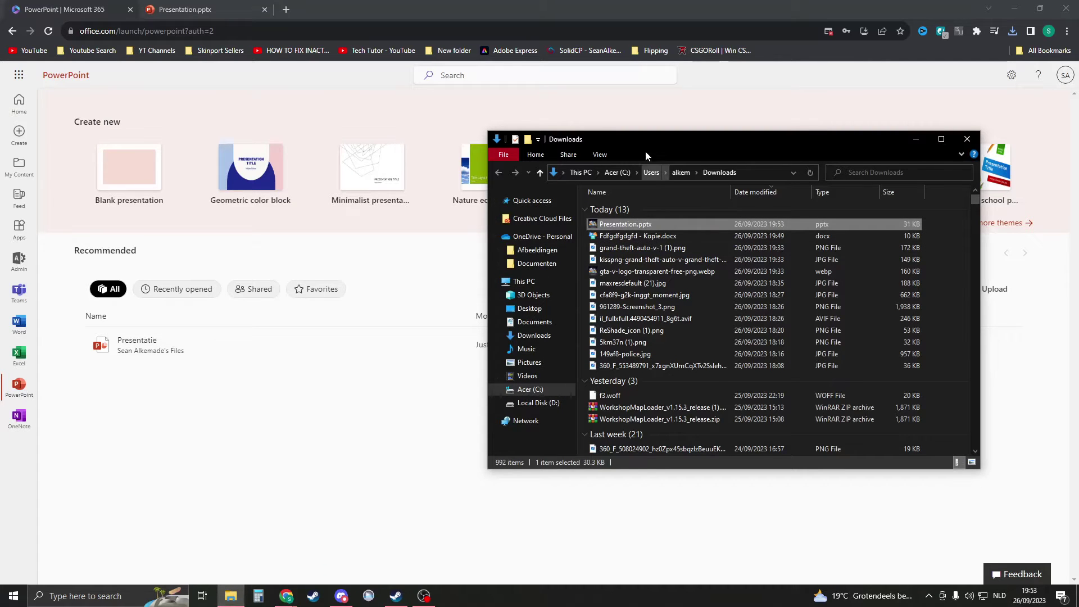
left_click_drag(645, 151, 355, 131)
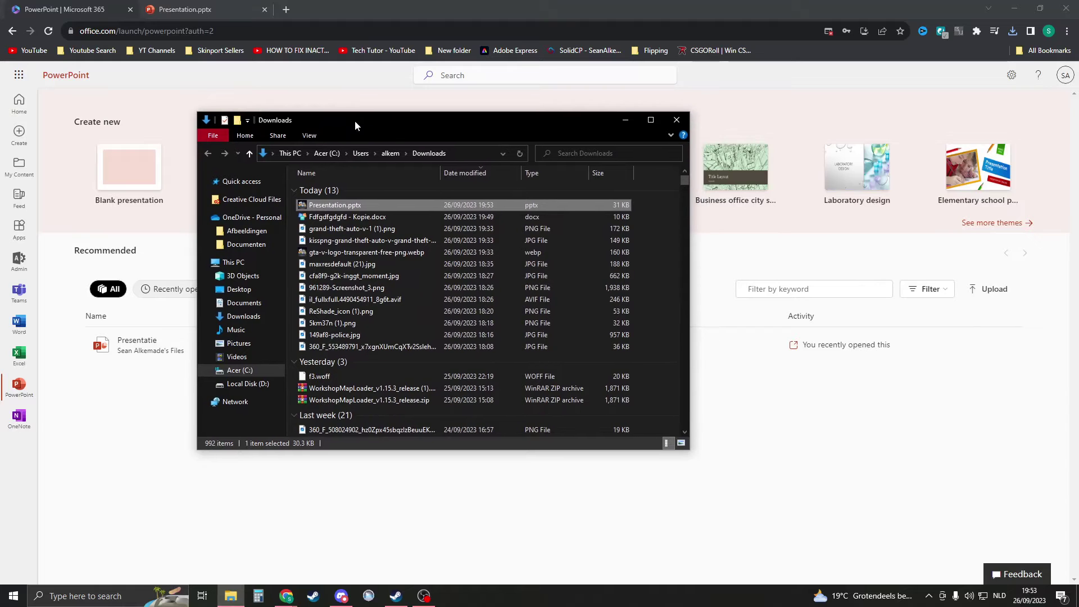
left_click(994, 292)
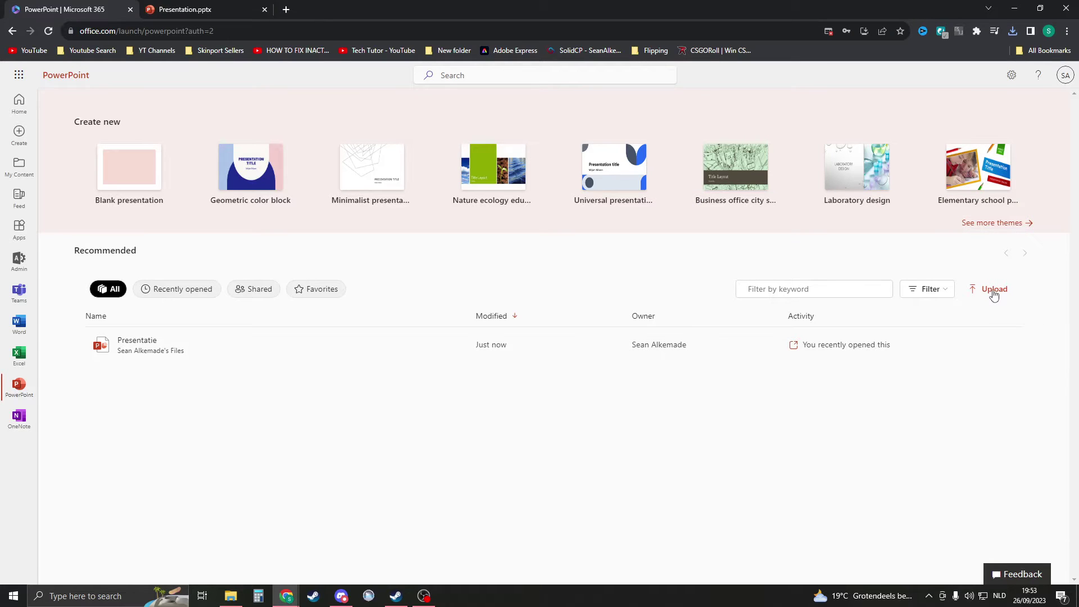
left_click(209, 157)
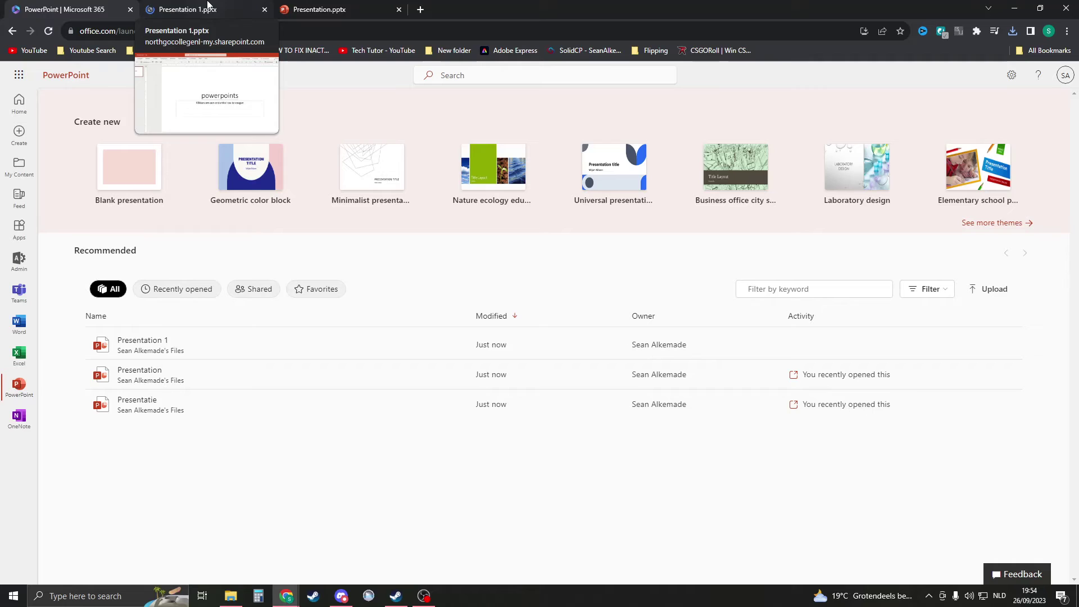
Step: Close the extra presentation tabs, leaving only the PowerPoint home tab
middle_click(208, 5)
middle_click(208, 6)
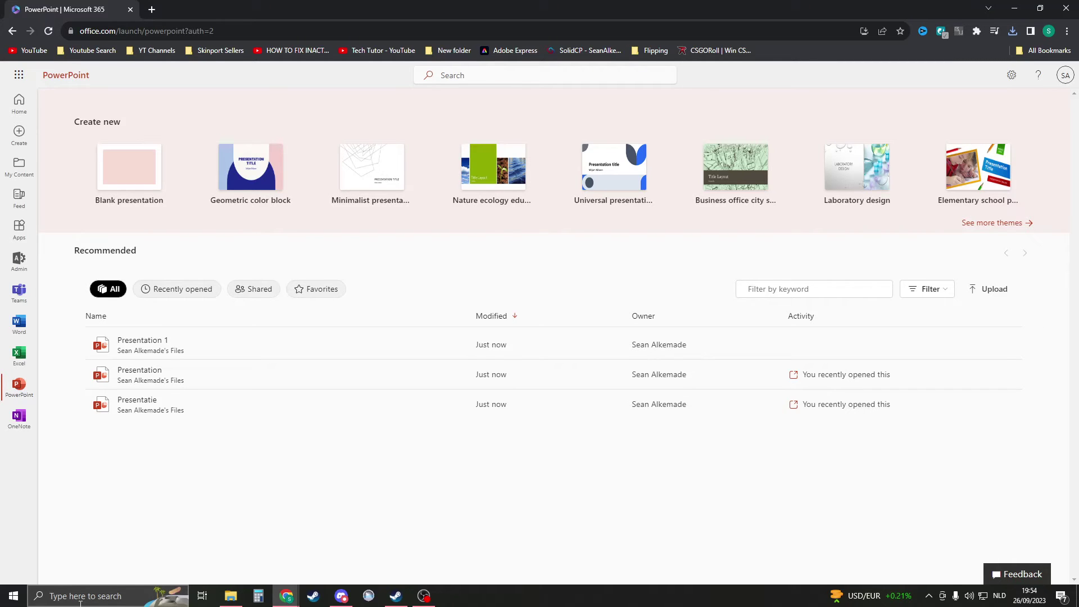
Step: Search Windows for 'micros' and launch Microsoft Store from the results
left_click(80, 596)
type("micr")
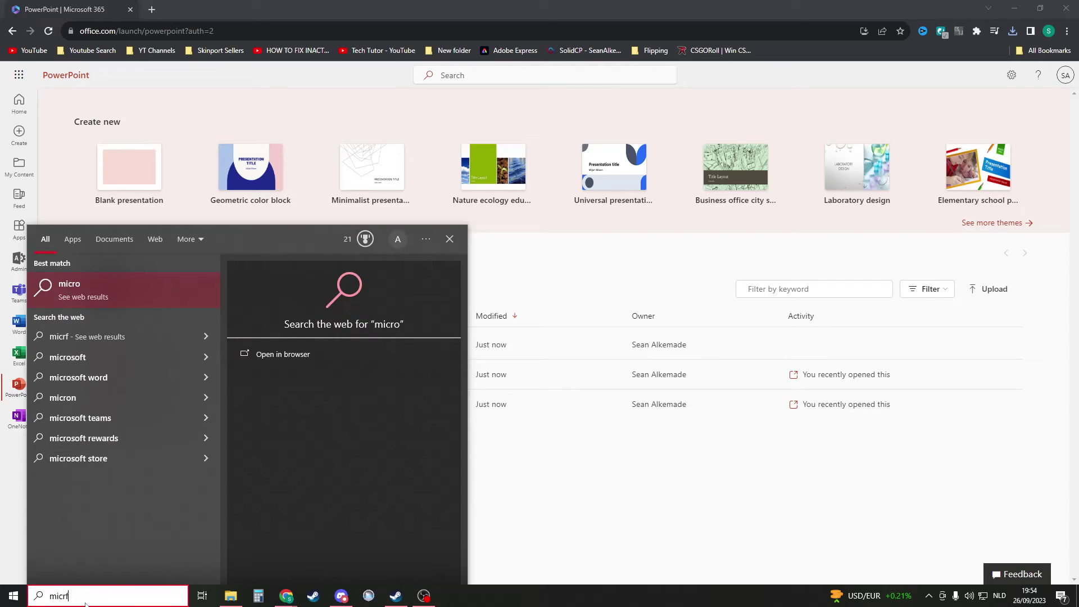
type("os")
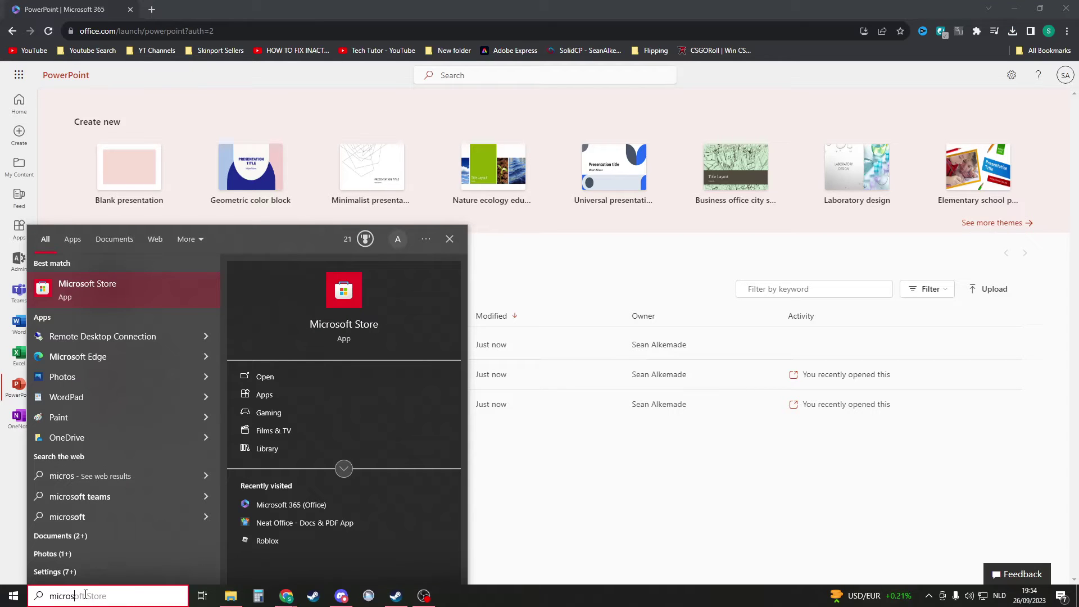
left_click(132, 292)
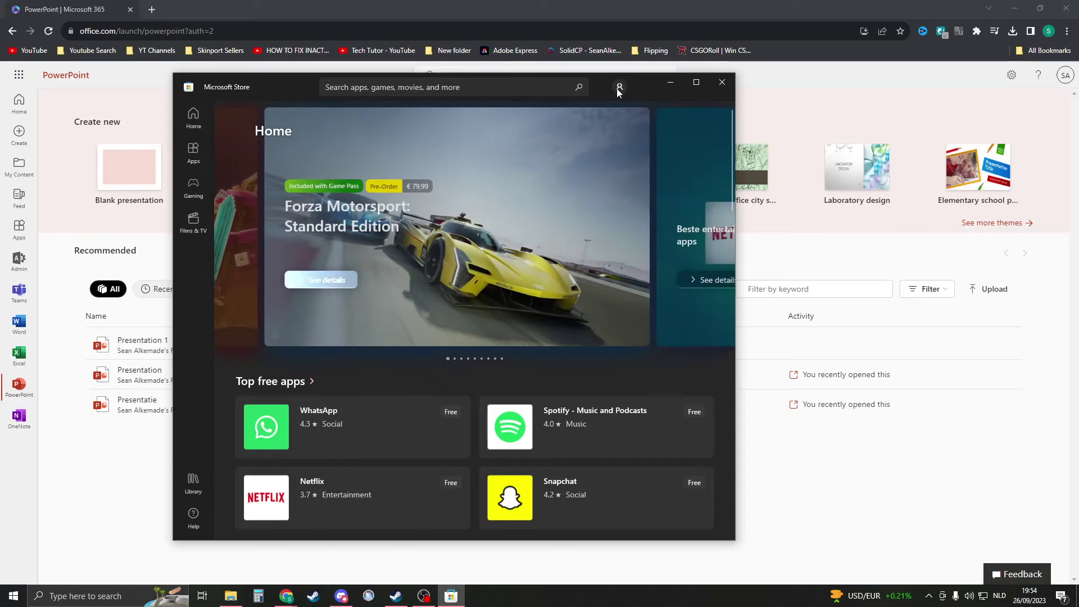
Step: Search the Store for 'office 365', maximize the window, and open the Microsoft 365 (Office) page
left_click(441, 89)
type("office")
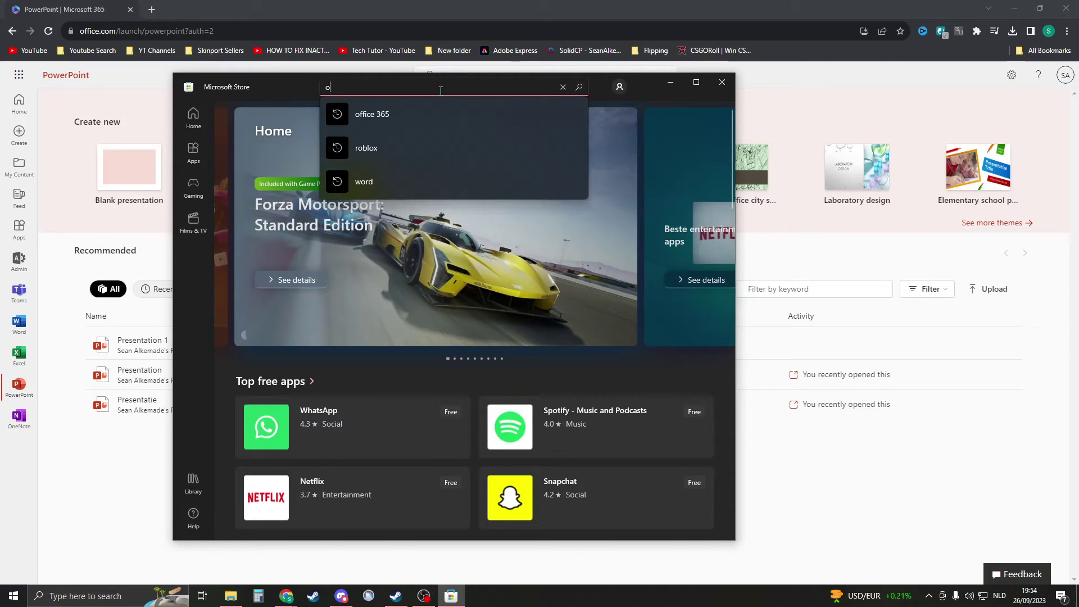
type(" 365")
key("Return")
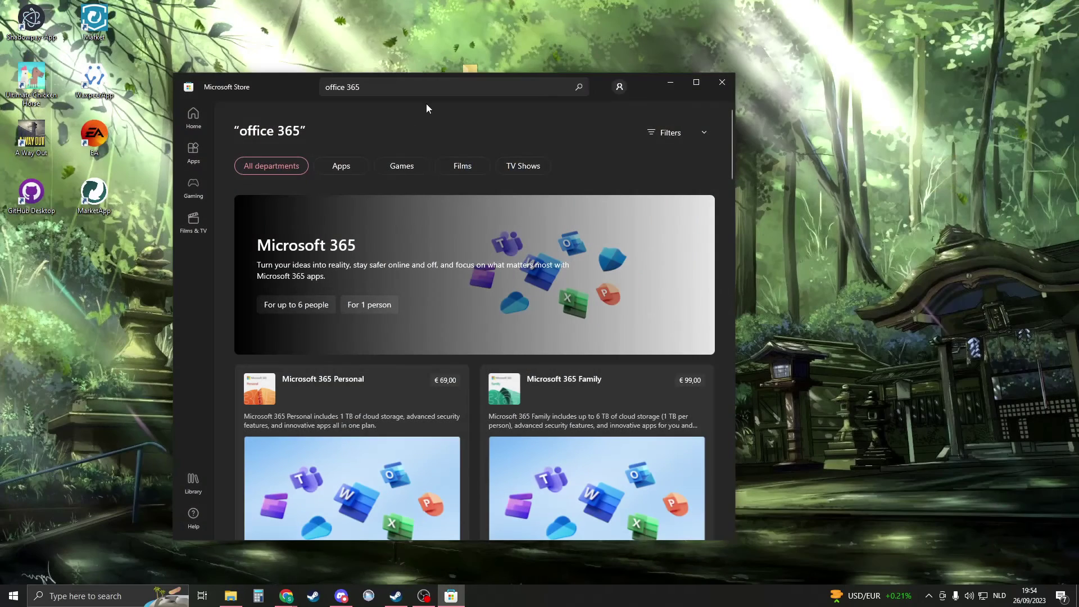
left_click(696, 83)
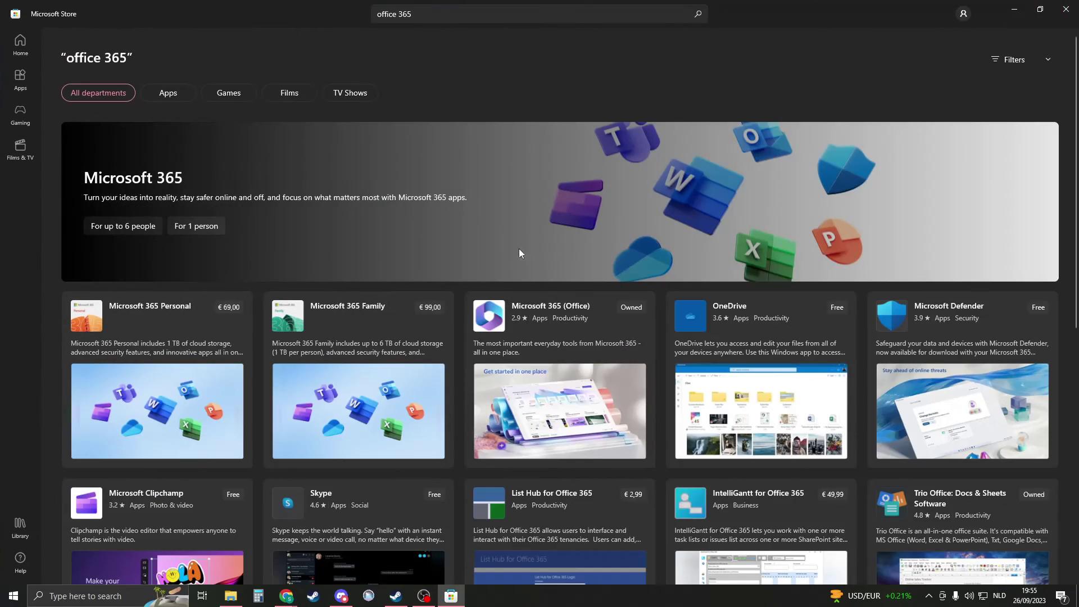
scroll(596, 307, "down", 2)
scroll(585, 309, "up", 2)
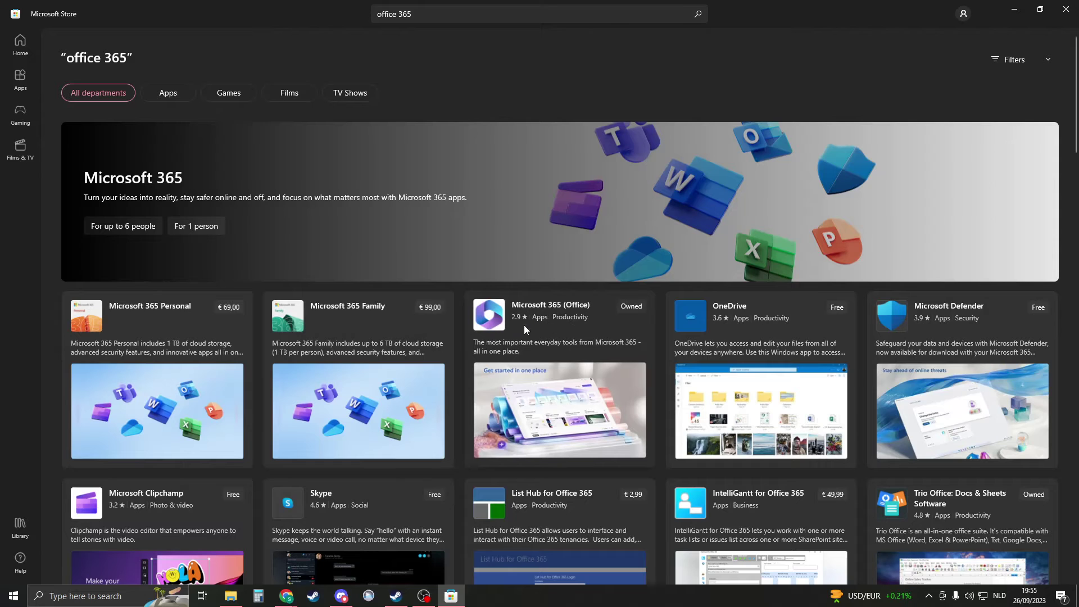
left_click(609, 326)
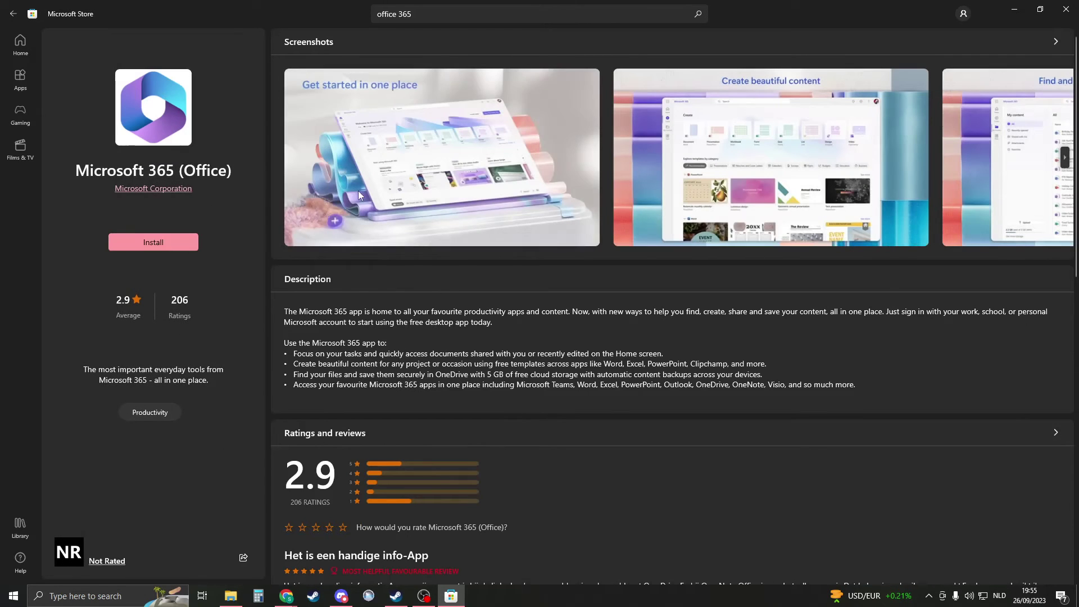
Step: Install Microsoft 365 (Office), then search Windows for 'microsoft 365'
left_click(156, 248)
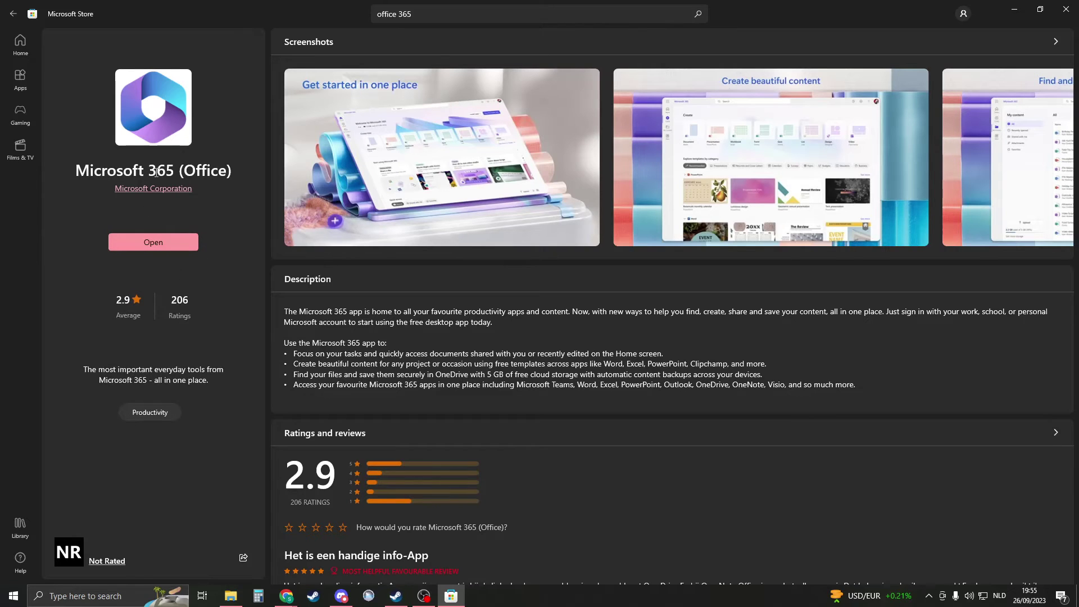
left_click(107, 594)
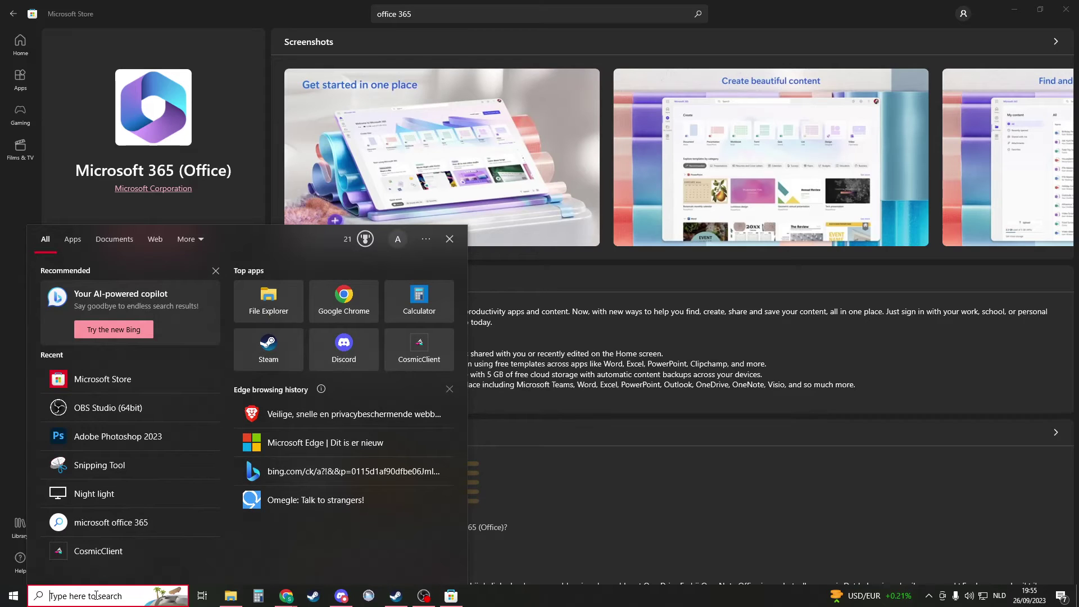
type("micros")
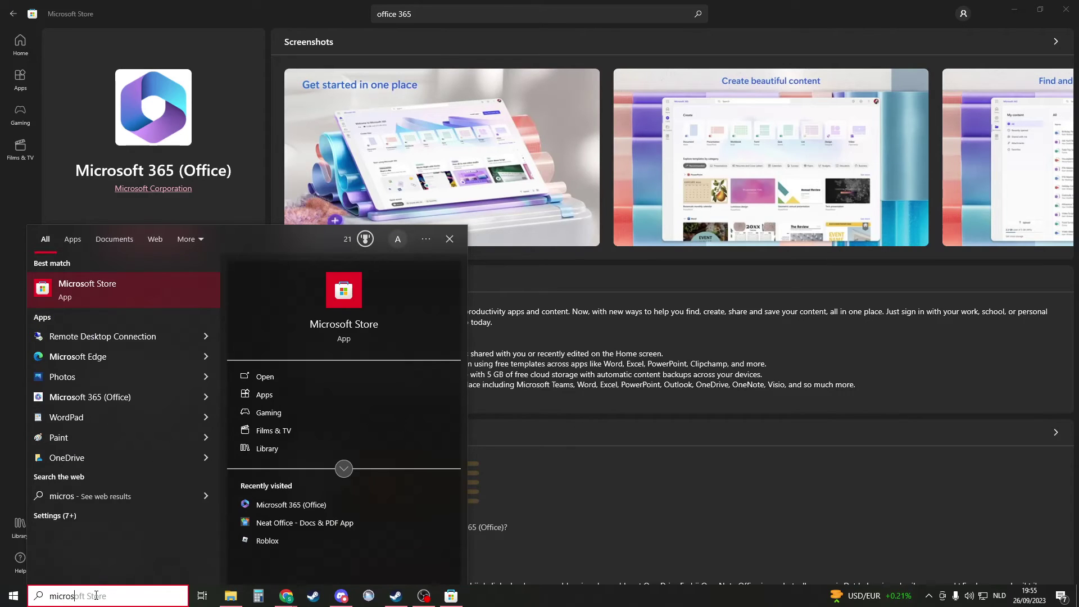
type("oft 365")
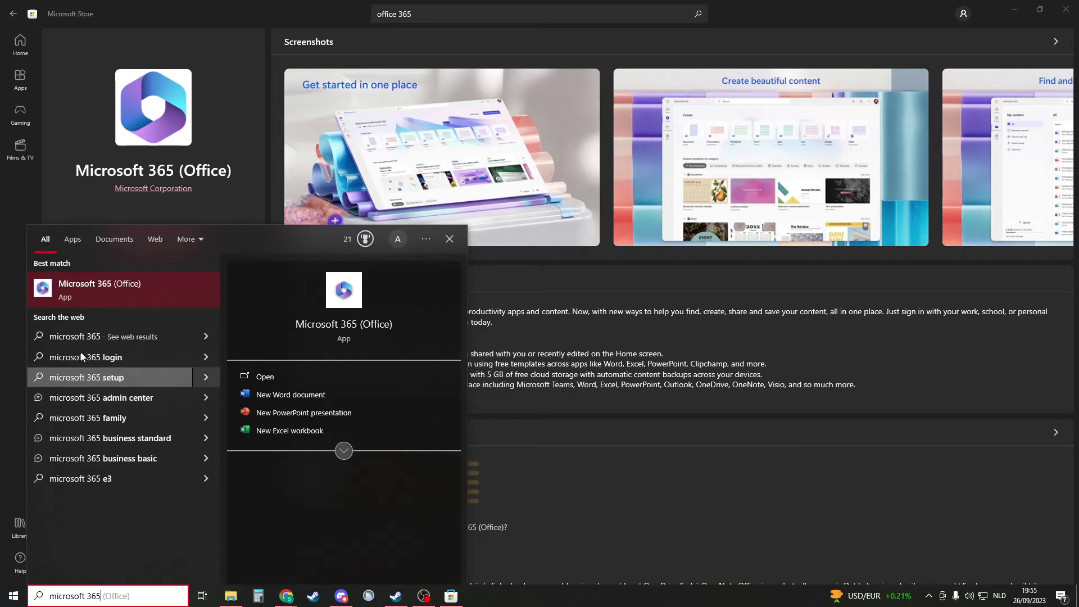
Step: Launch the Microsoft 365 app and go through its three-page welcome tour
left_click(99, 291)
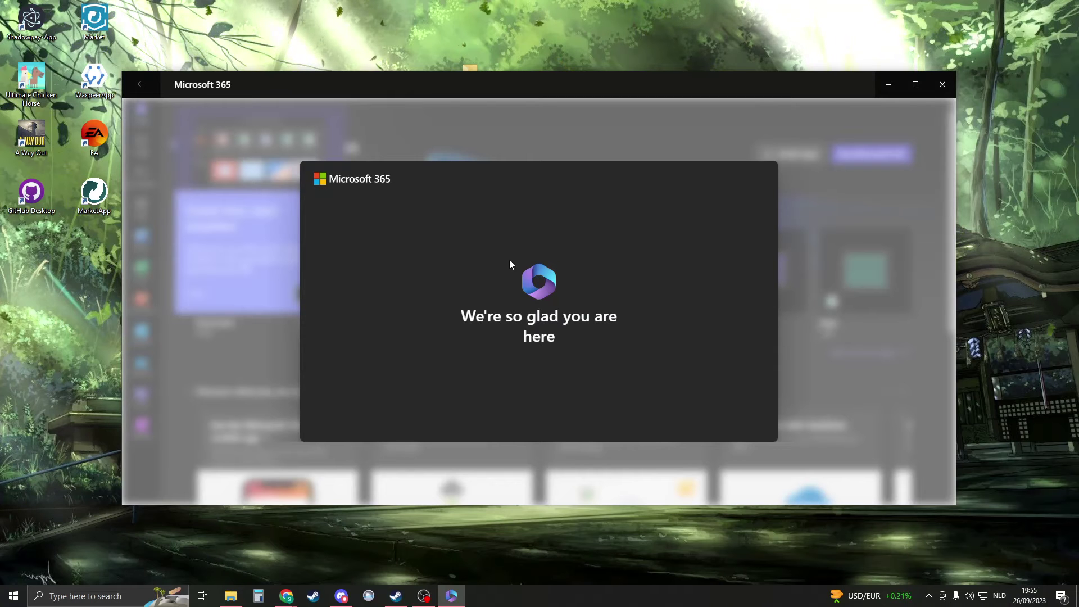
left_click(800, 302)
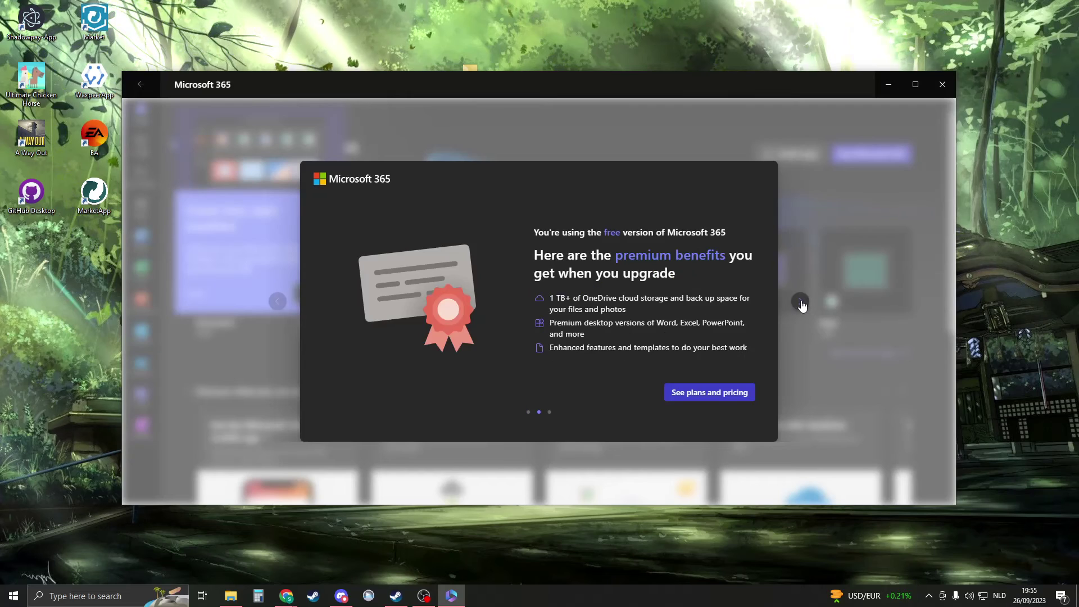
left_click(799, 302)
left_click(801, 302)
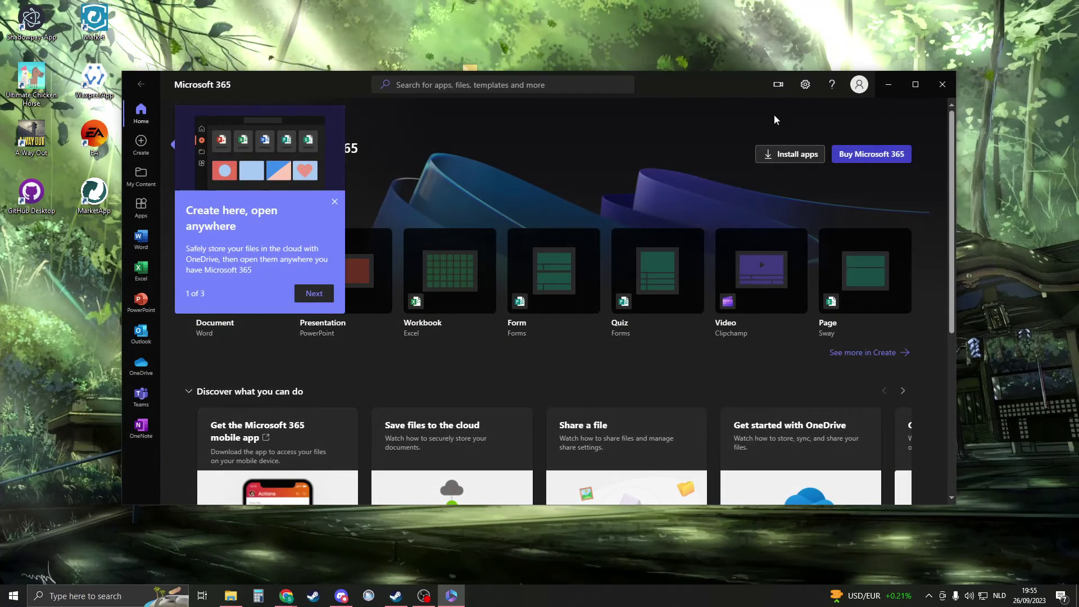
Step: Maximize the app window and dismiss the 'Create here, open anywhere' tip
double_click(261, 96)
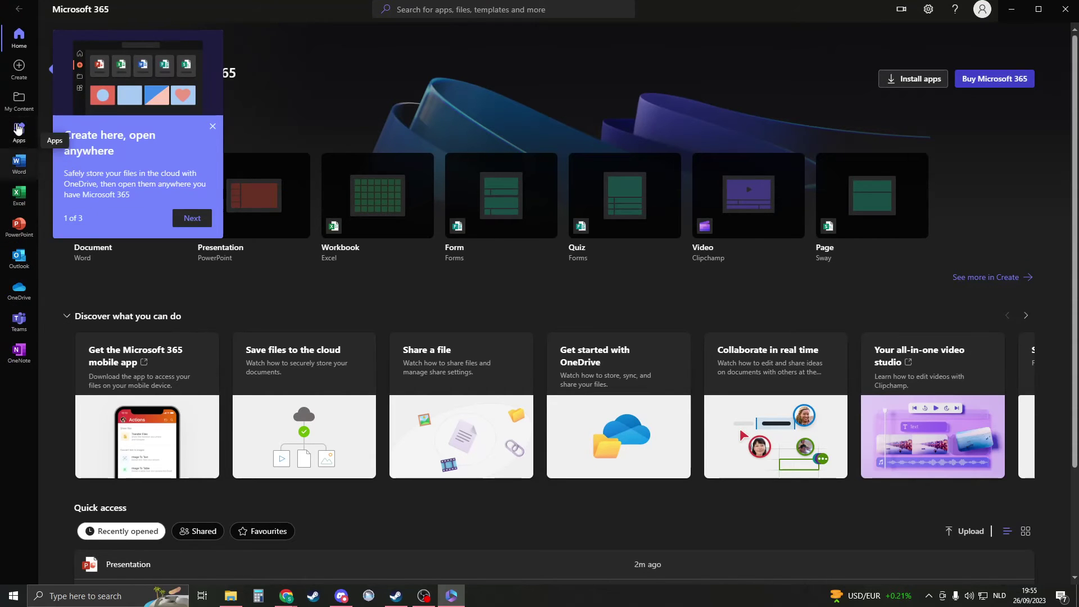
left_click(213, 125)
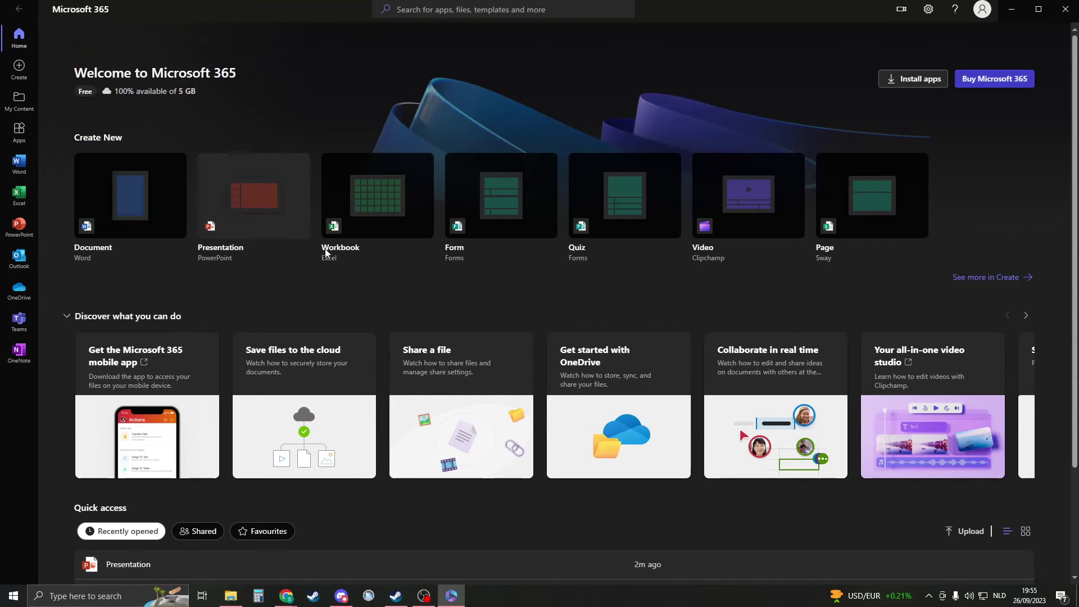
scroll(293, 368, "down", 3)
scroll(348, 450, "up", 3)
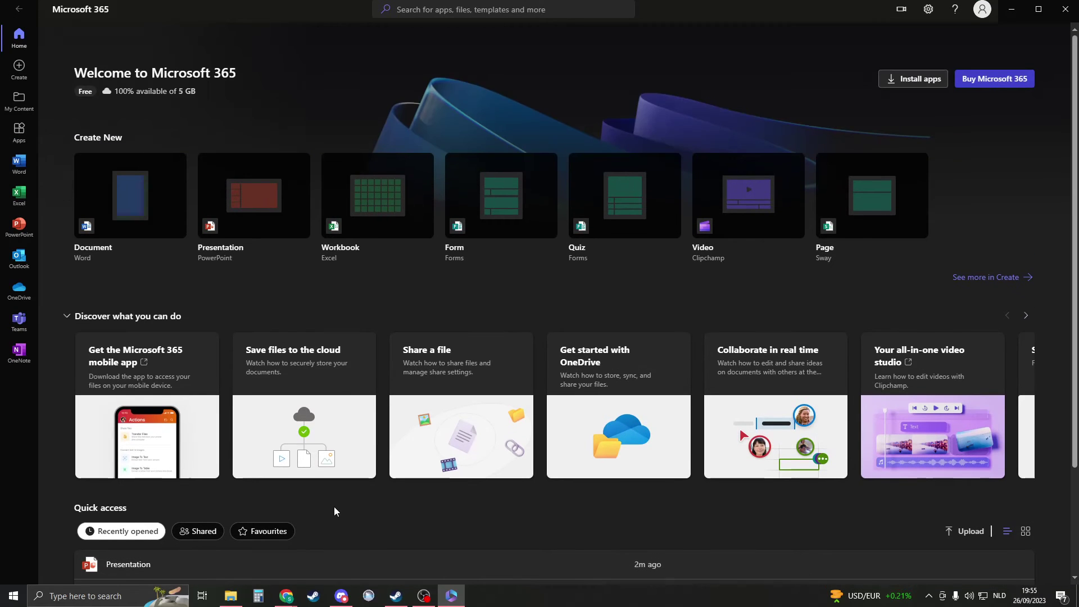
Step: Browse the saved content, Word, Excel and PowerPoint pages, then create a blank Excel workbook (Book 2)
left_click(19, 100)
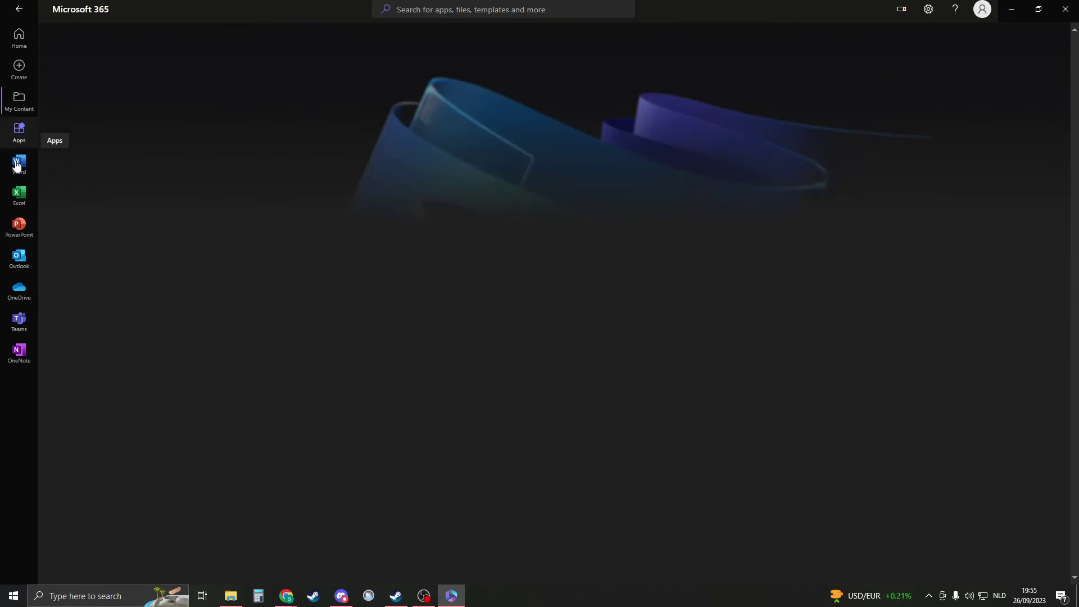
left_click(16, 165)
left_click(19, 196)
left_click(19, 228)
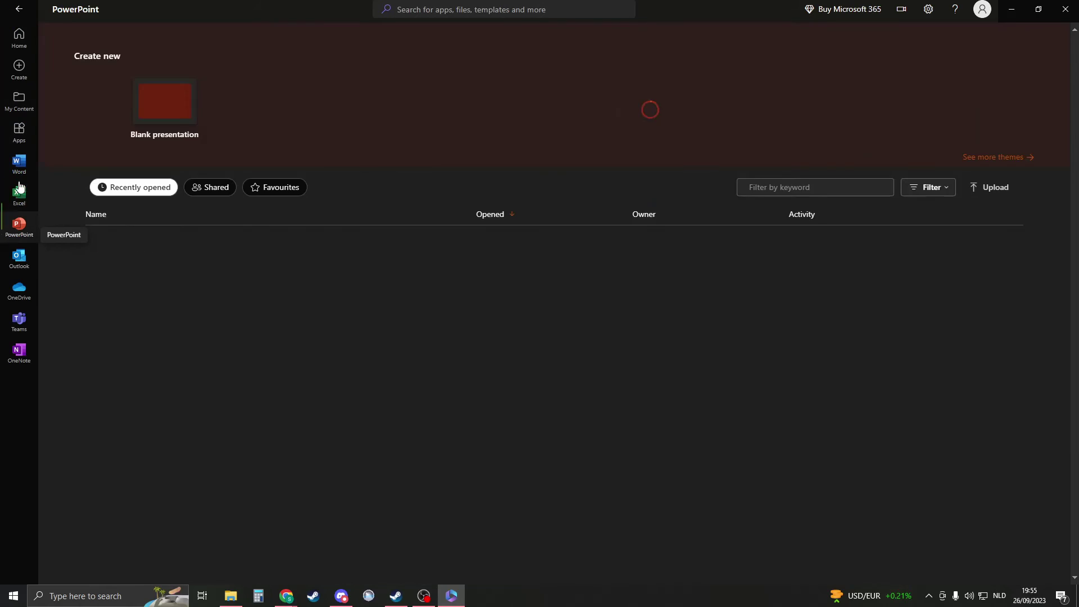
left_click(20, 169)
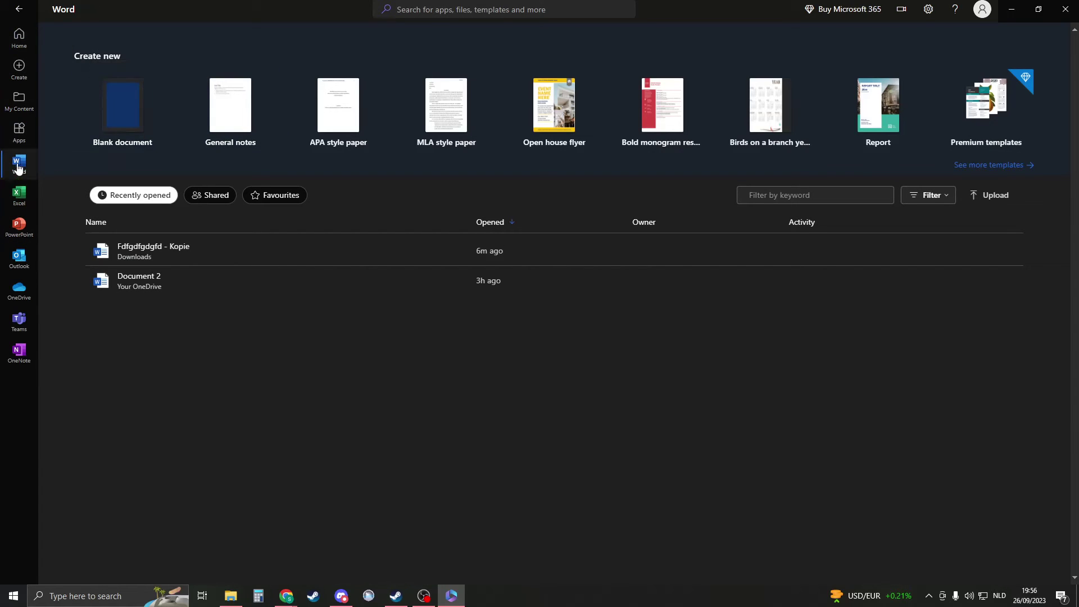
left_click(19, 194)
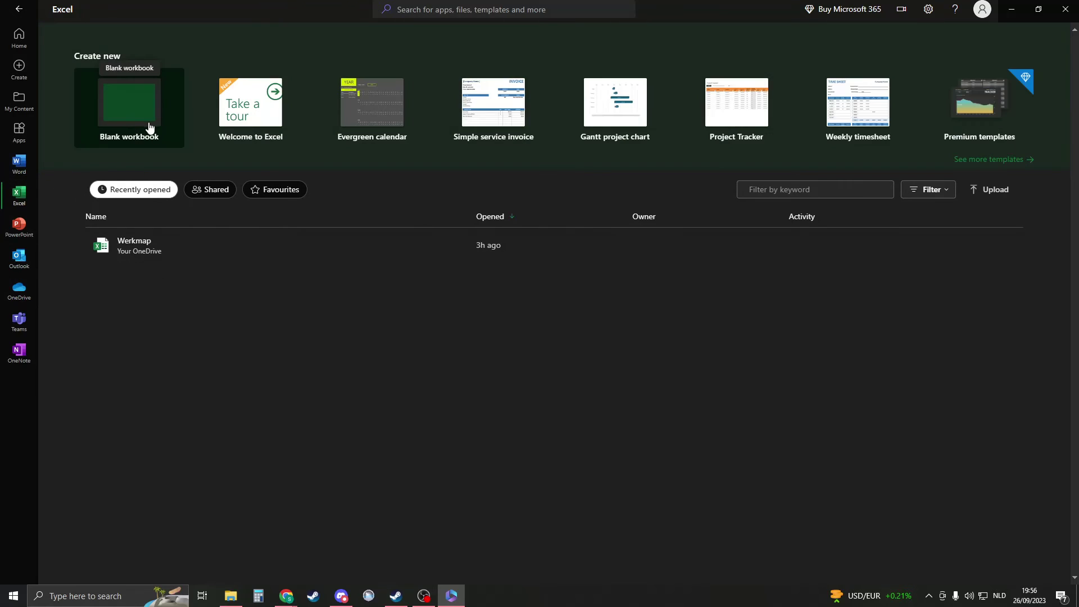
left_click(141, 114)
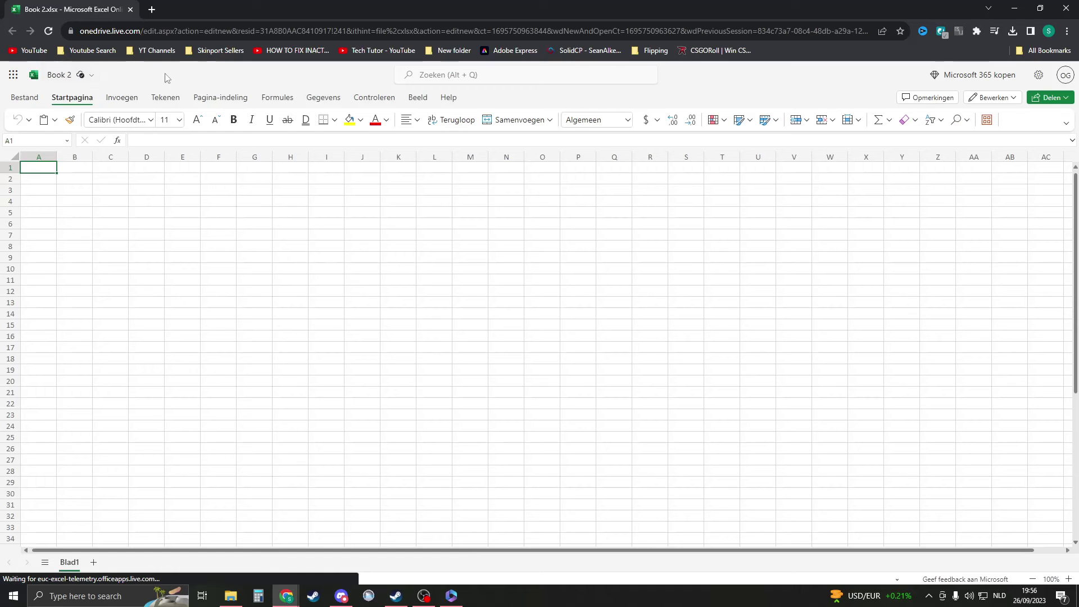
Step: Select cell C3 and view the workbook's Save As options under the File menu
left_click(99, 190)
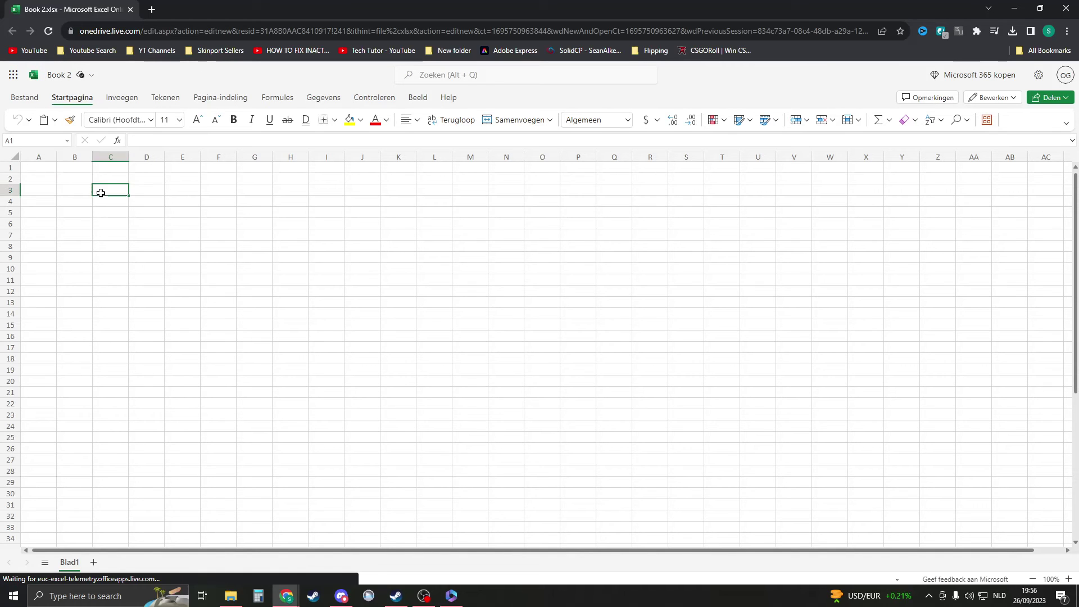
left_click(13, 75)
left_click(207, 84)
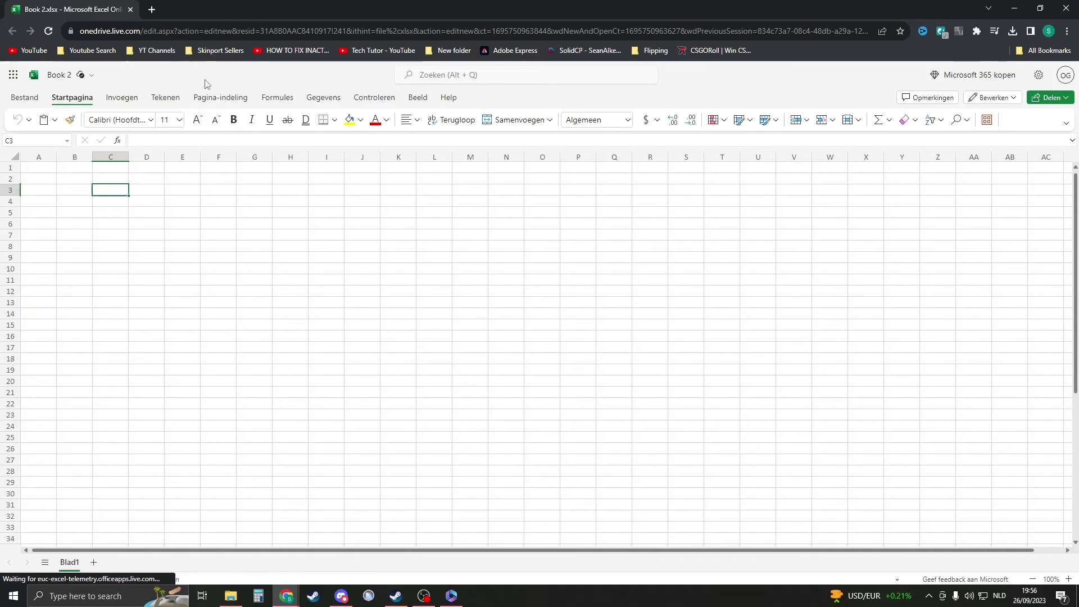
left_click(24, 98)
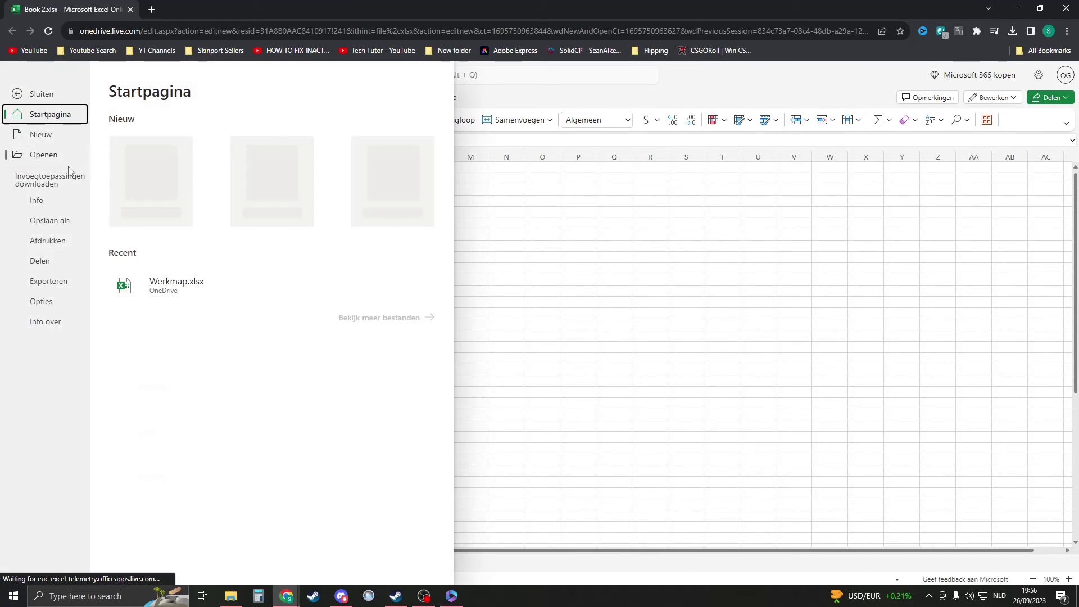
left_click(56, 222)
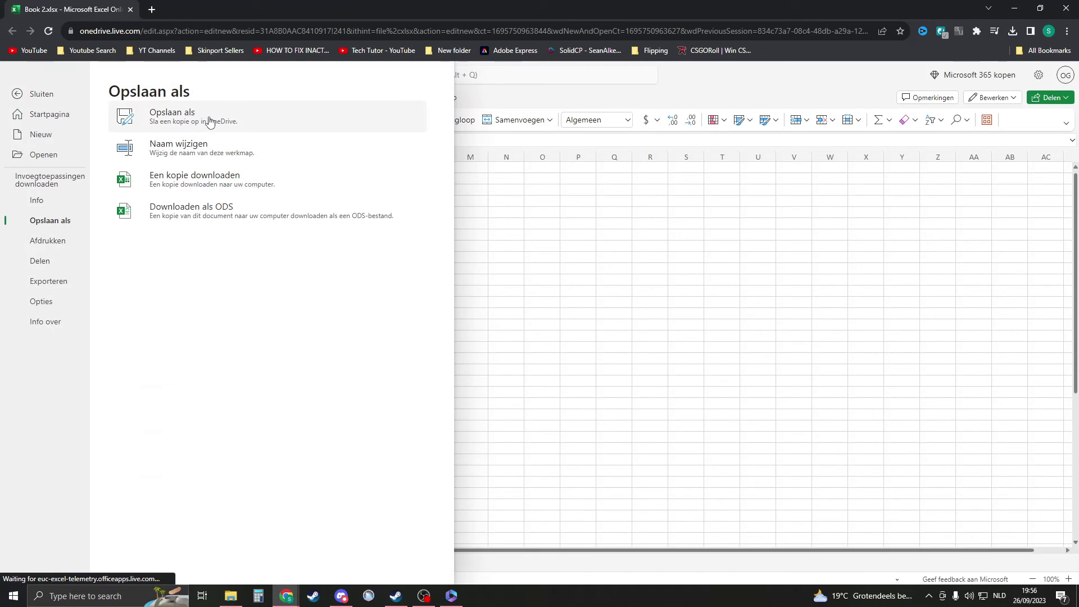
Step: Minimize the browser, start uploading a file from the Excel home, then cancel the upload
left_click(1015, 9)
left_click(998, 189)
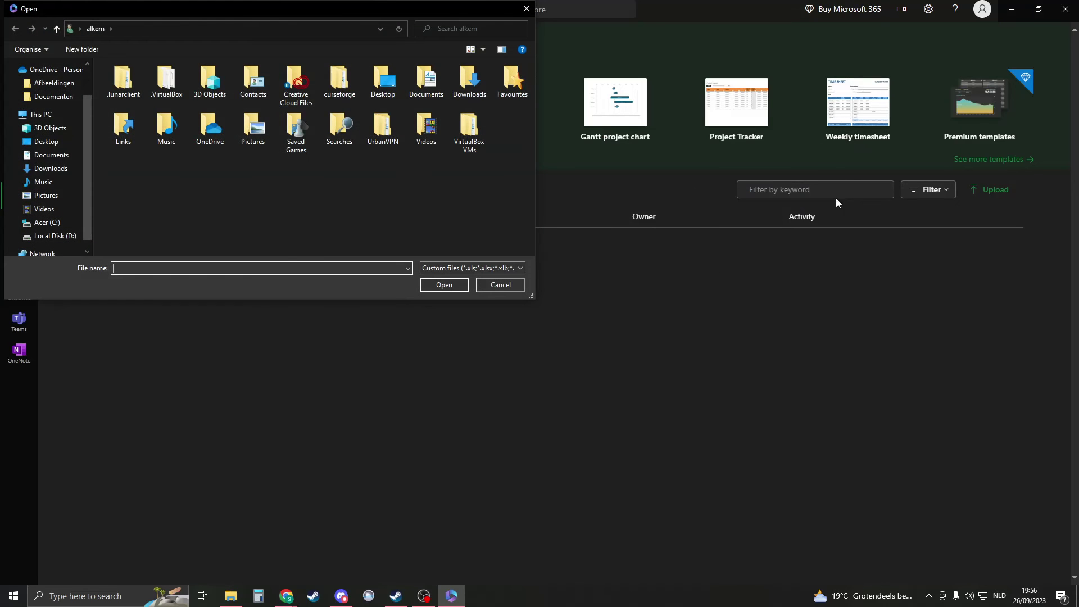
left_click(526, 9)
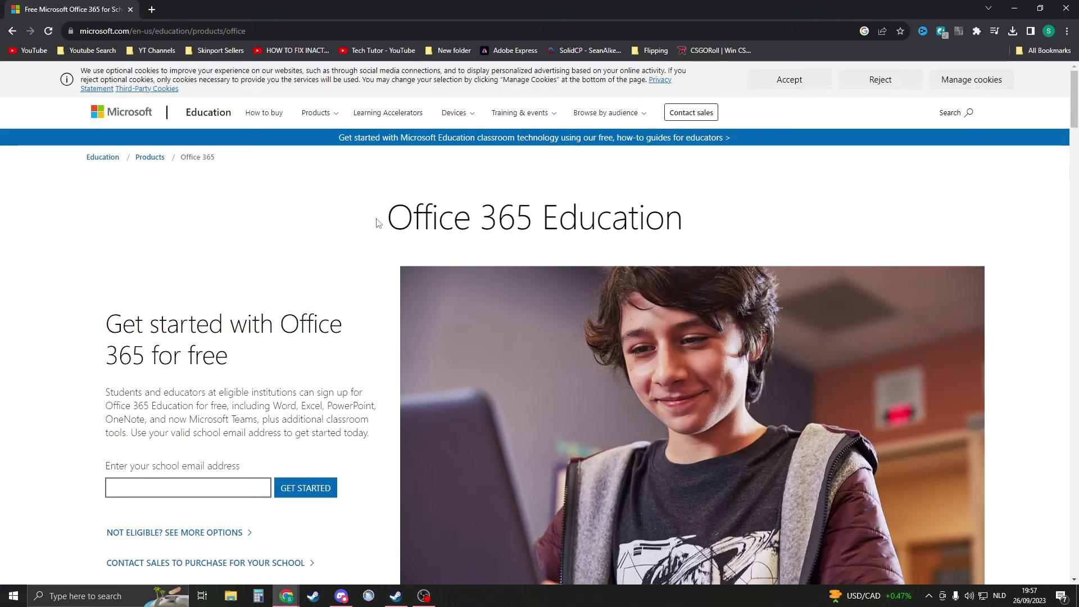
left_click_drag(395, 212, 559, 214)
left_click(508, 213)
left_click_drag(491, 213, 534, 214)
left_click(458, 248)
scroll(427, 258, "down", 2)
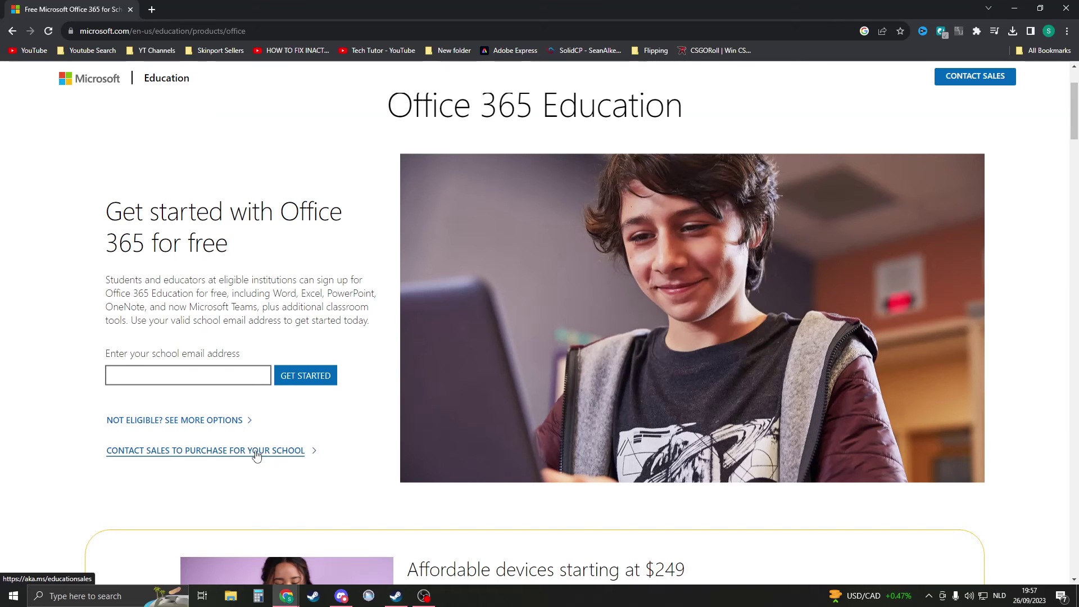
scroll(257, 439, "up", 2)
scroll(320, 405, "down", 2)
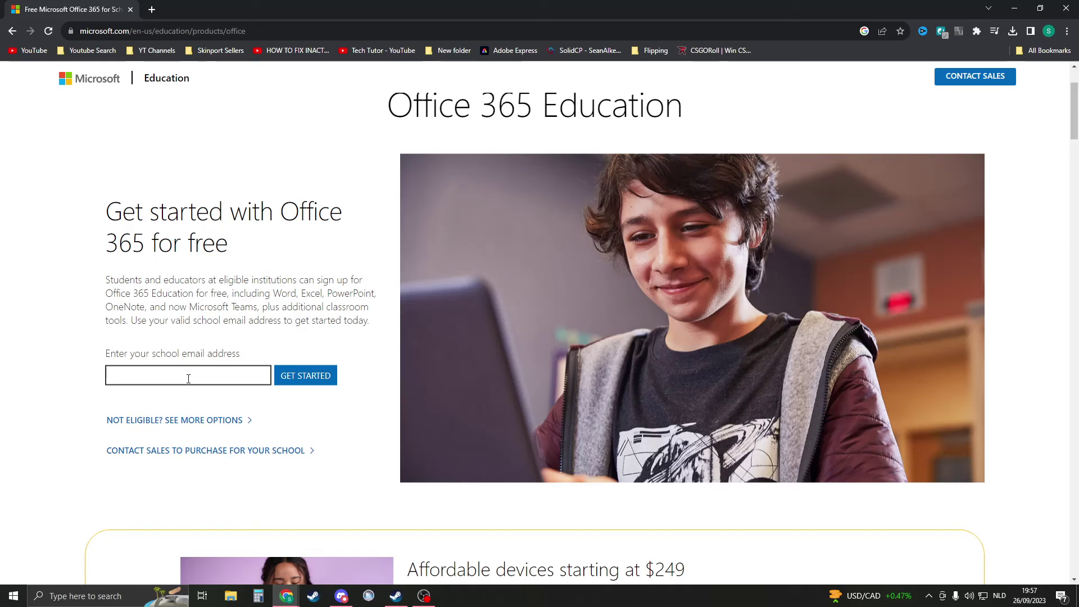
left_click(136, 378)
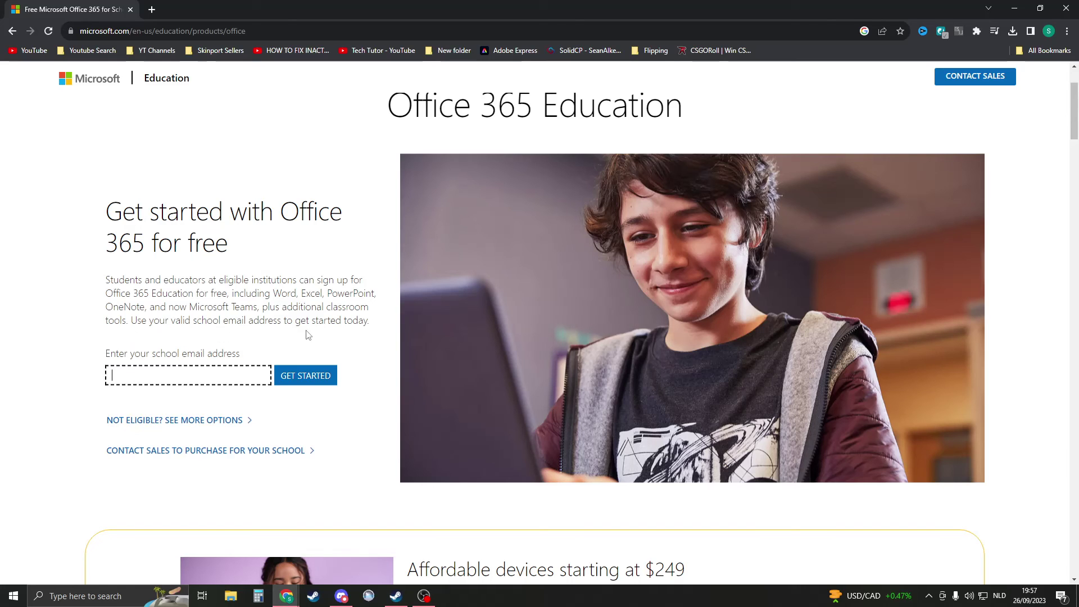
left_click(313, 361)
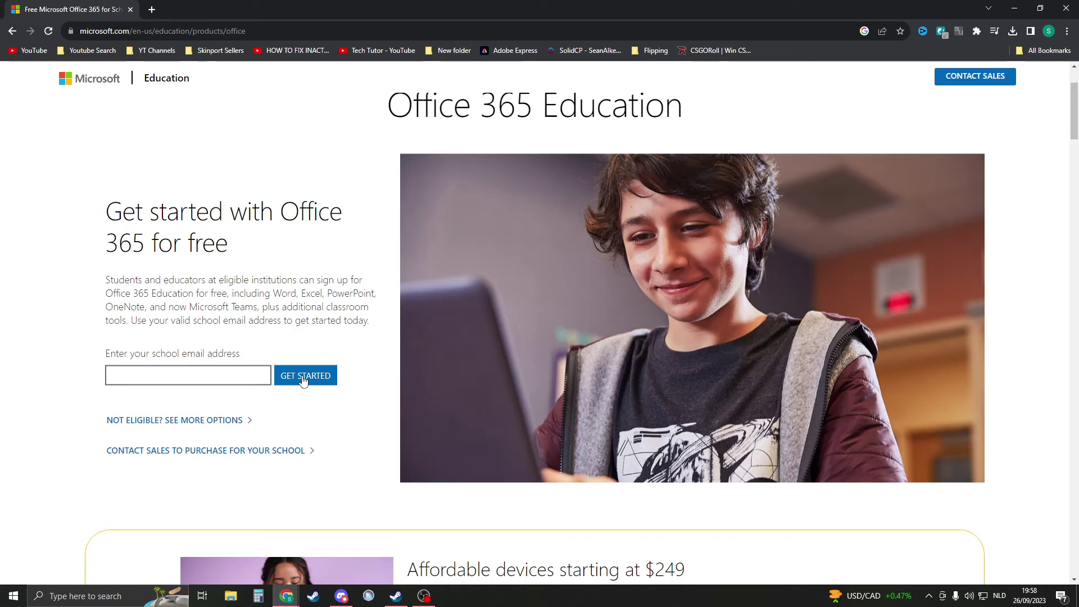
scroll(48, 163, "up", 2)
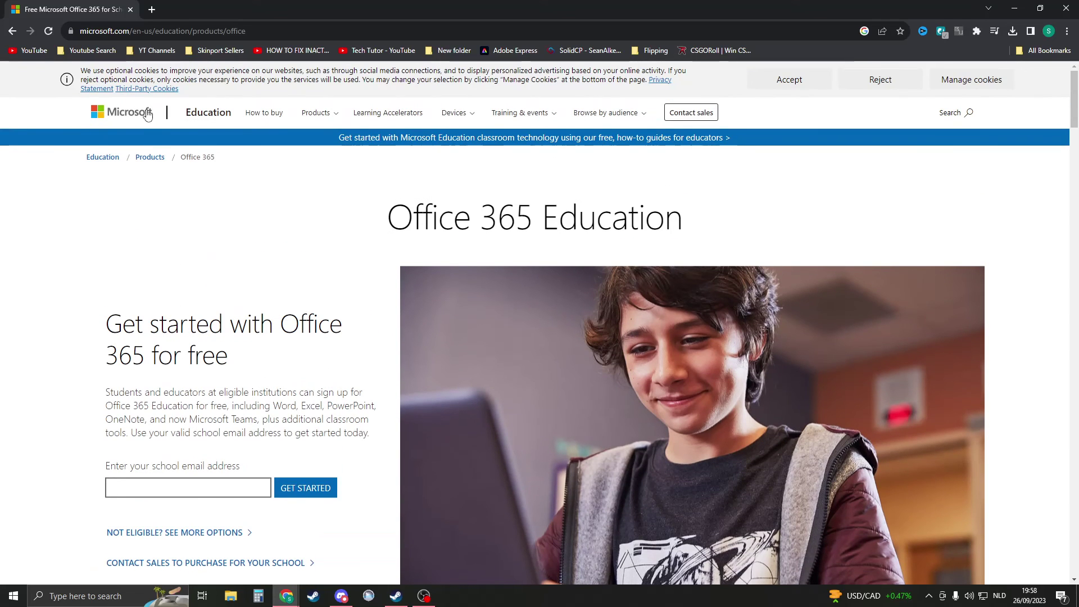
scroll(345, 330, "down", 3)
scroll(259, 248, "up", 1)
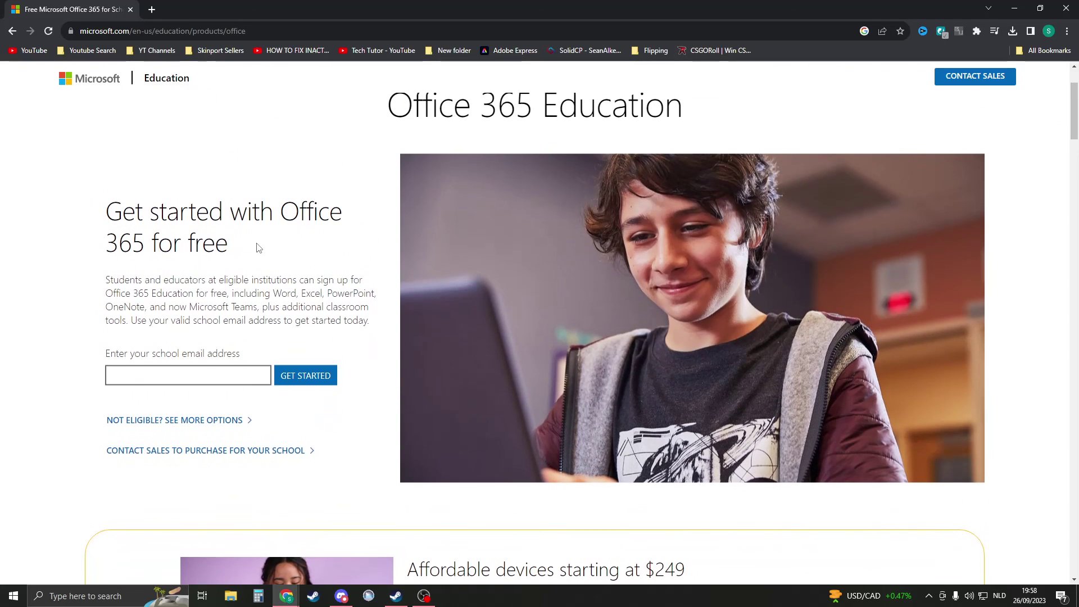
double_click(119, 243)
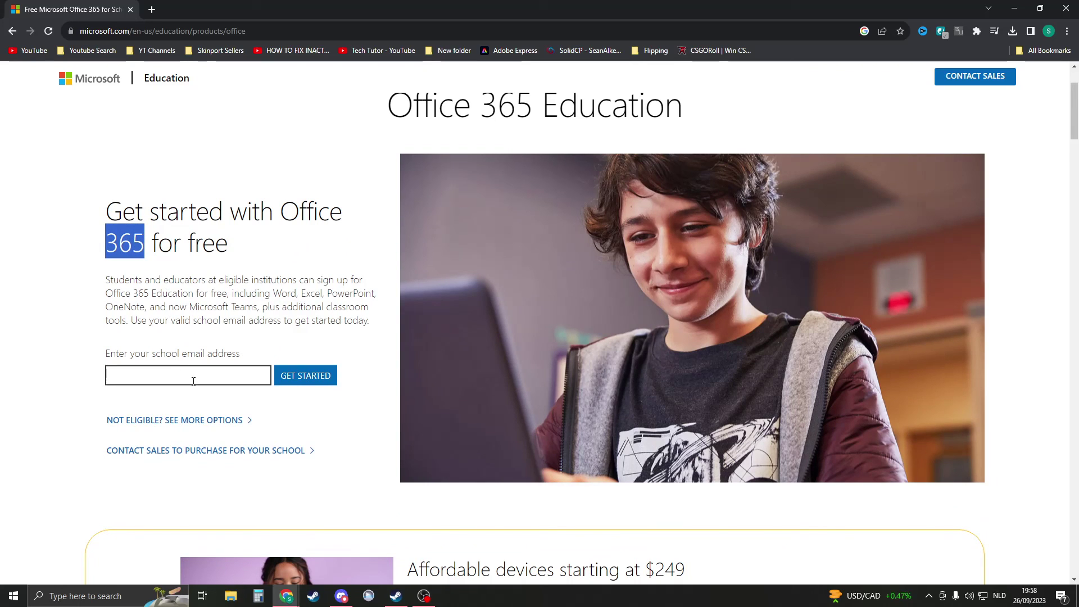
left_click(155, 373)
left_click(91, 364)
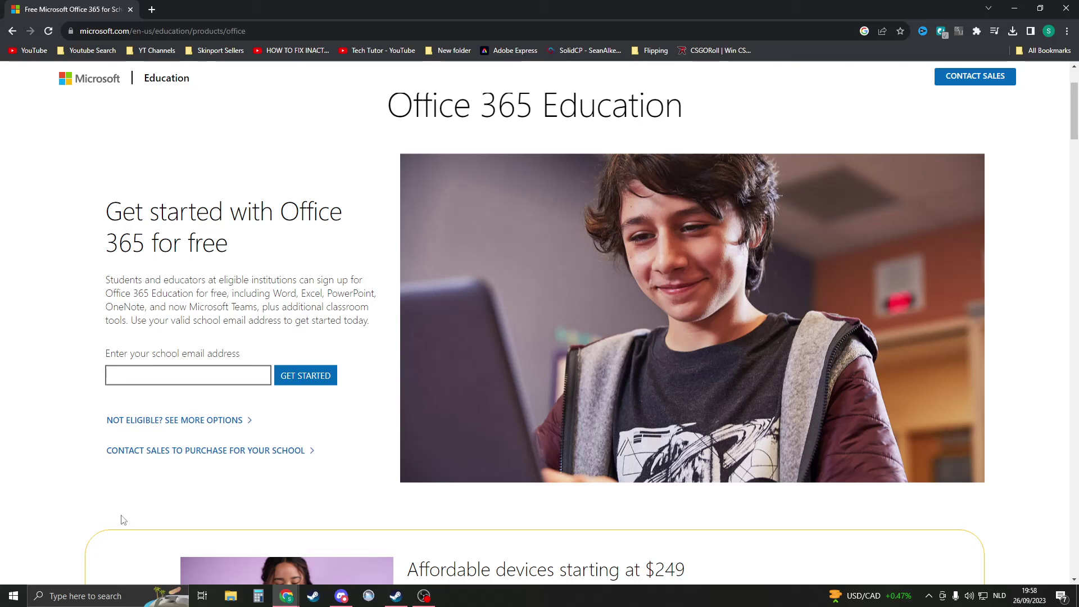
left_click(173, 375)
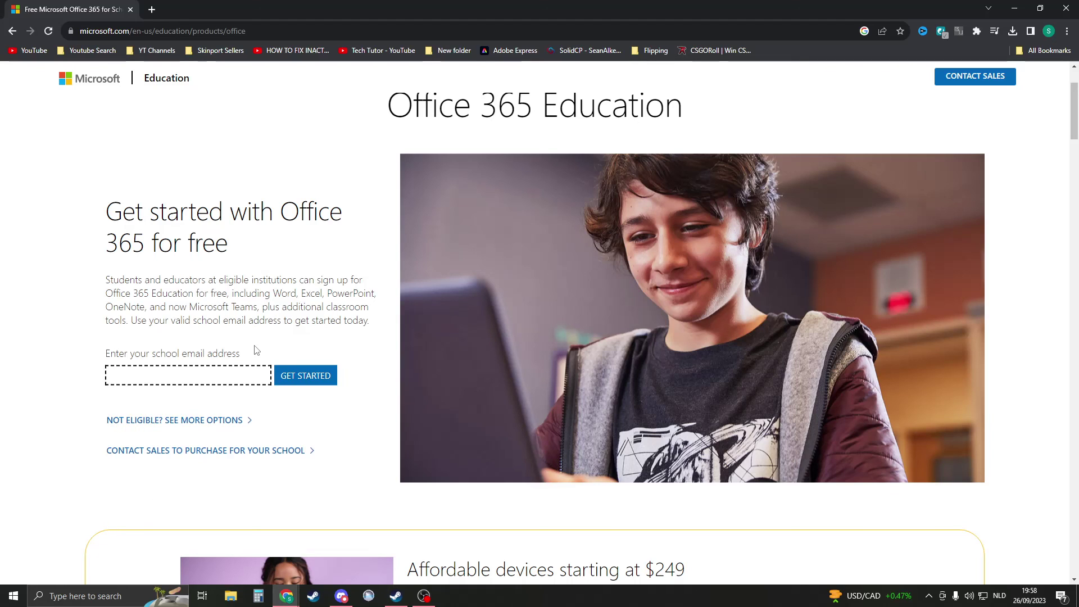